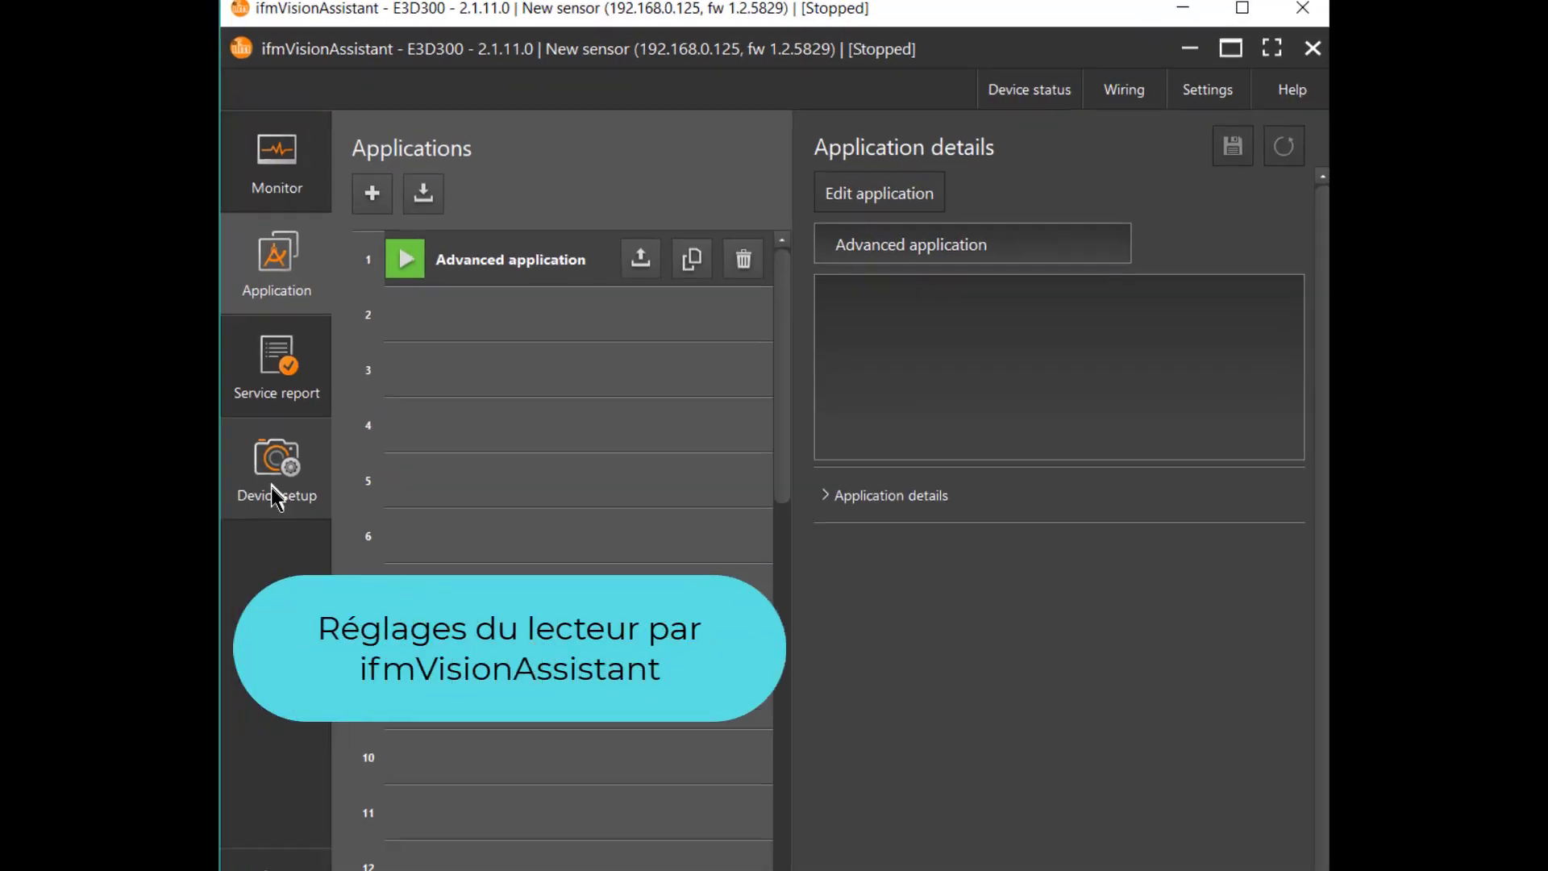
Open the sensor's interface settings in the device setup and check the Profinet device name
click(272, 490)
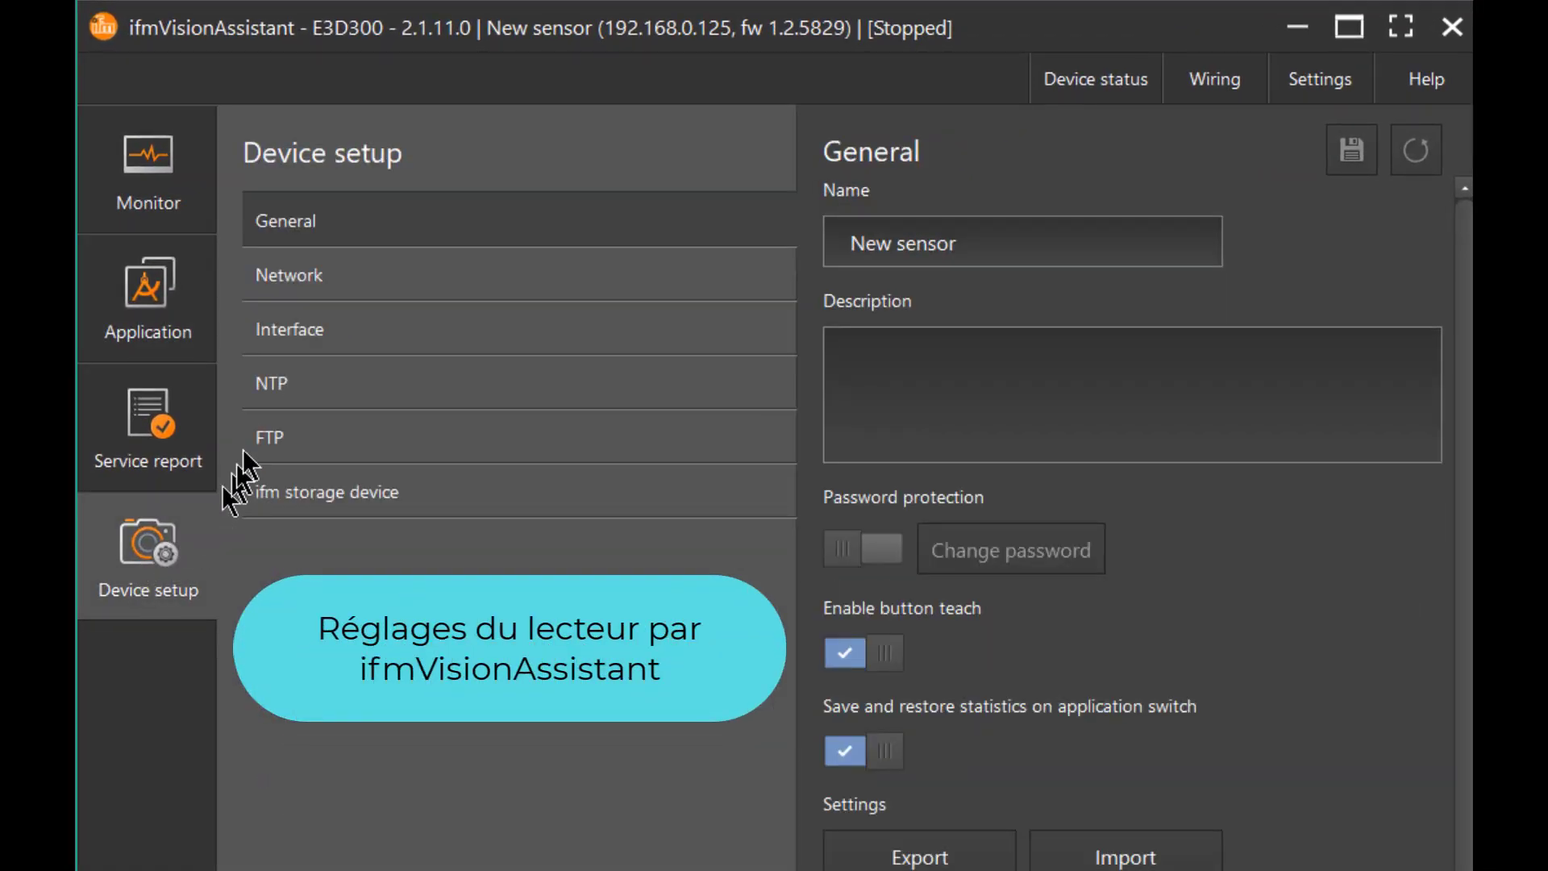
click(405, 331)
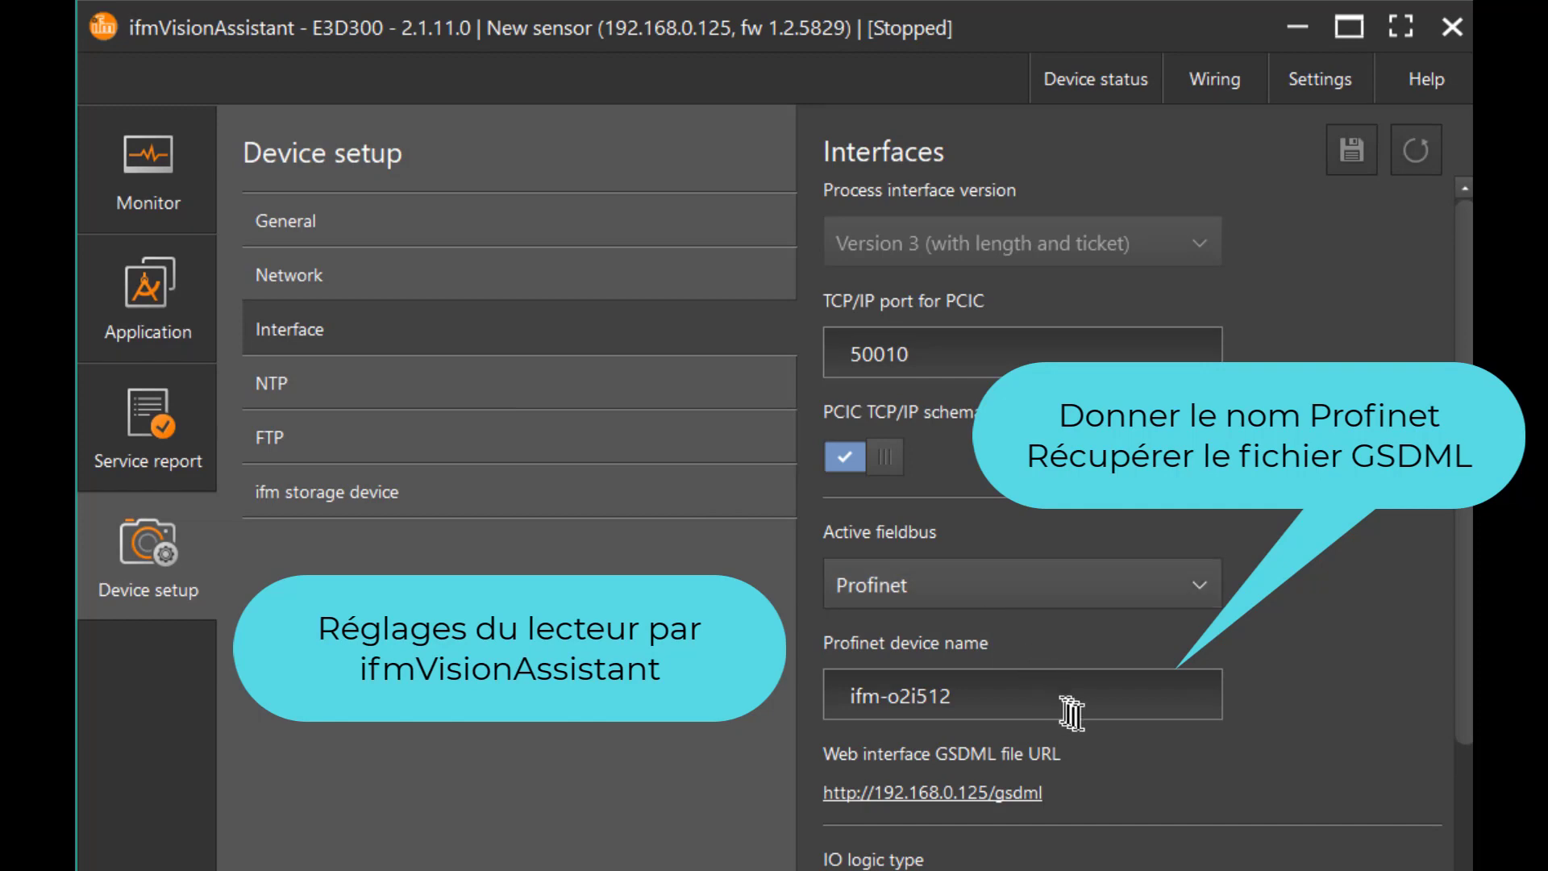
click(1096, 698)
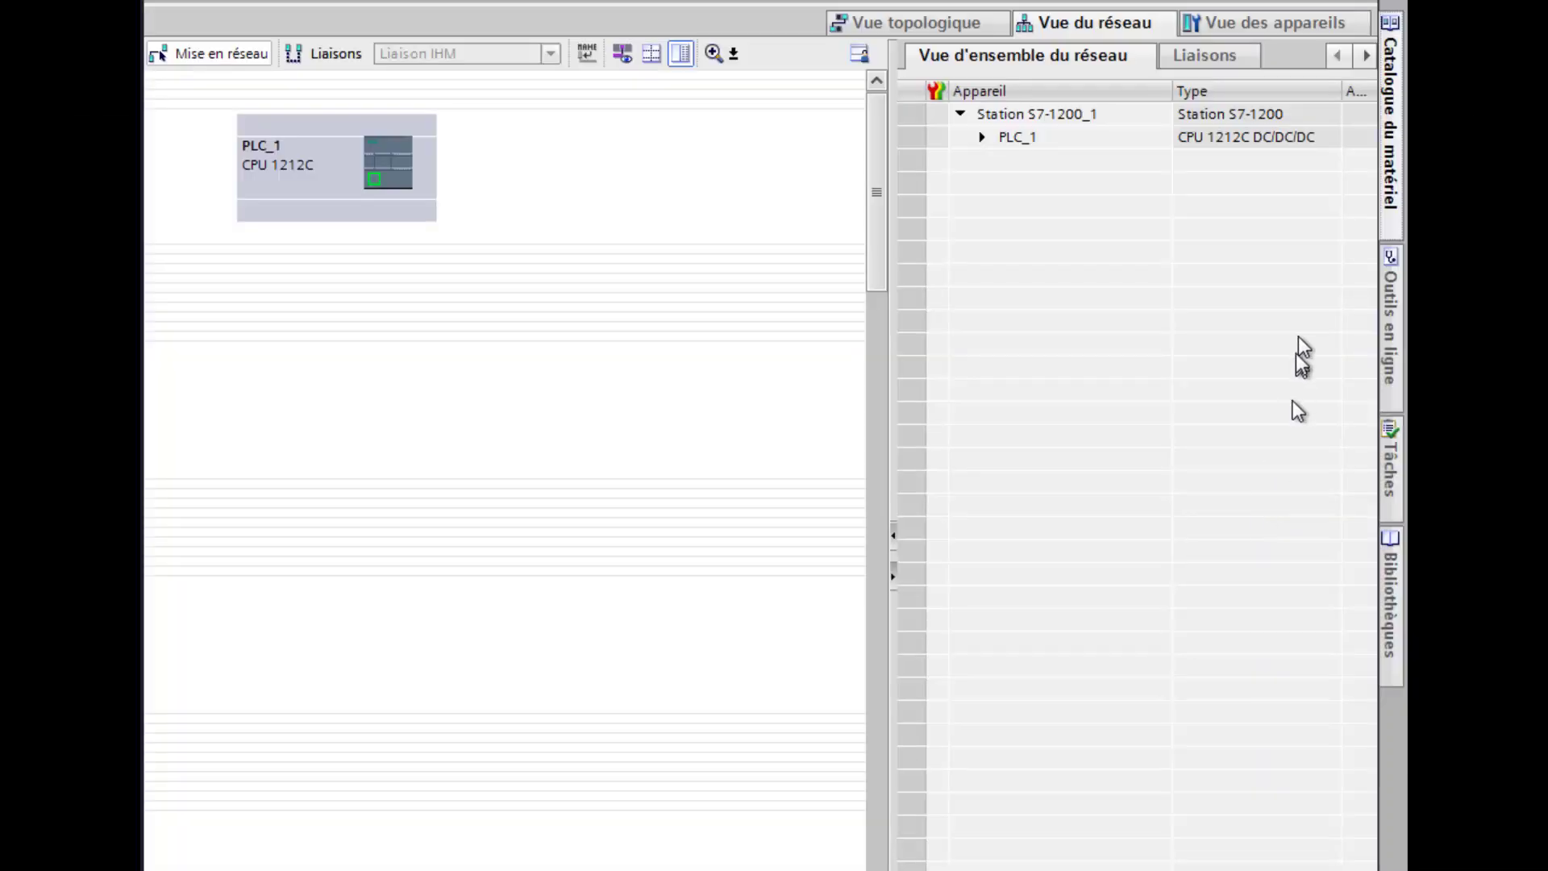
Switch to TIA Portal and add the ifm electronic O2I51x reader from the PROFINET IO Ident Systems catalogue beside PLC_1 in the network view
click(1392, 165)
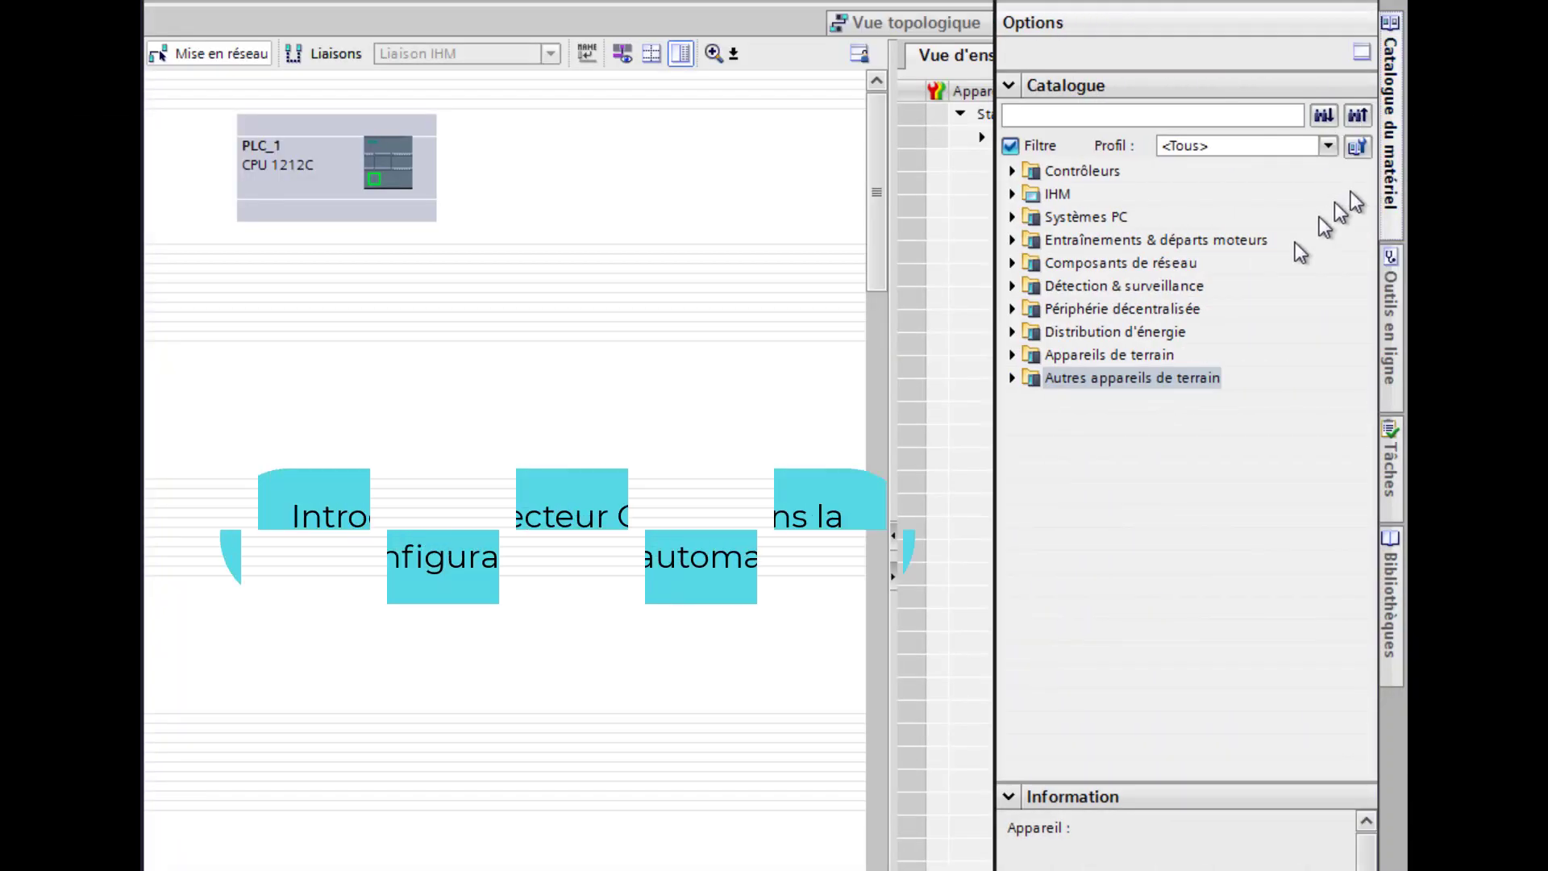
click(1013, 378)
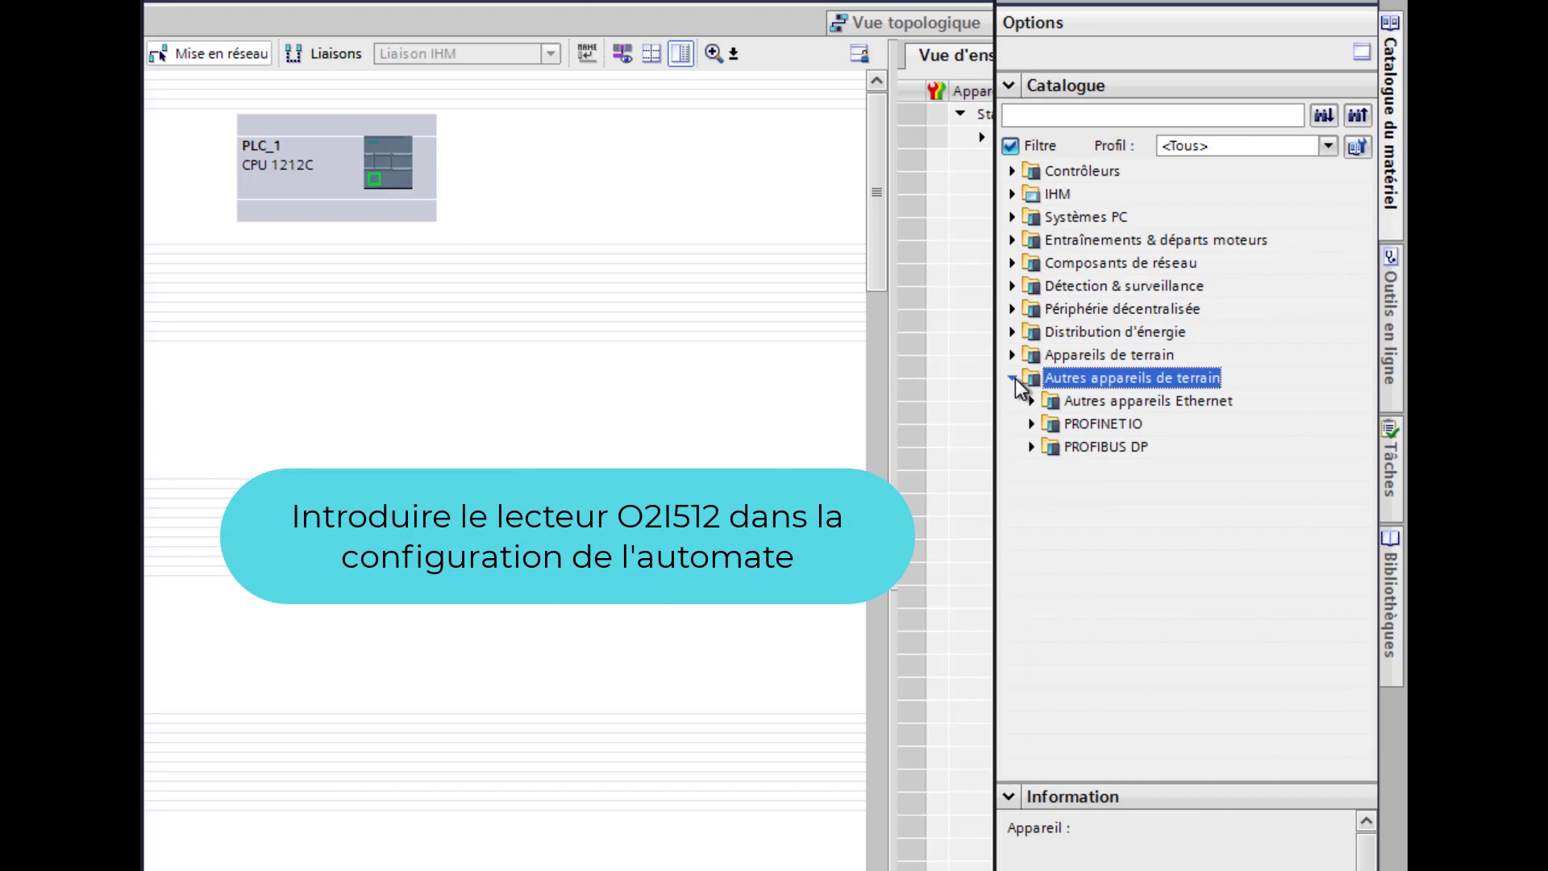
click(1032, 424)
click(1050, 562)
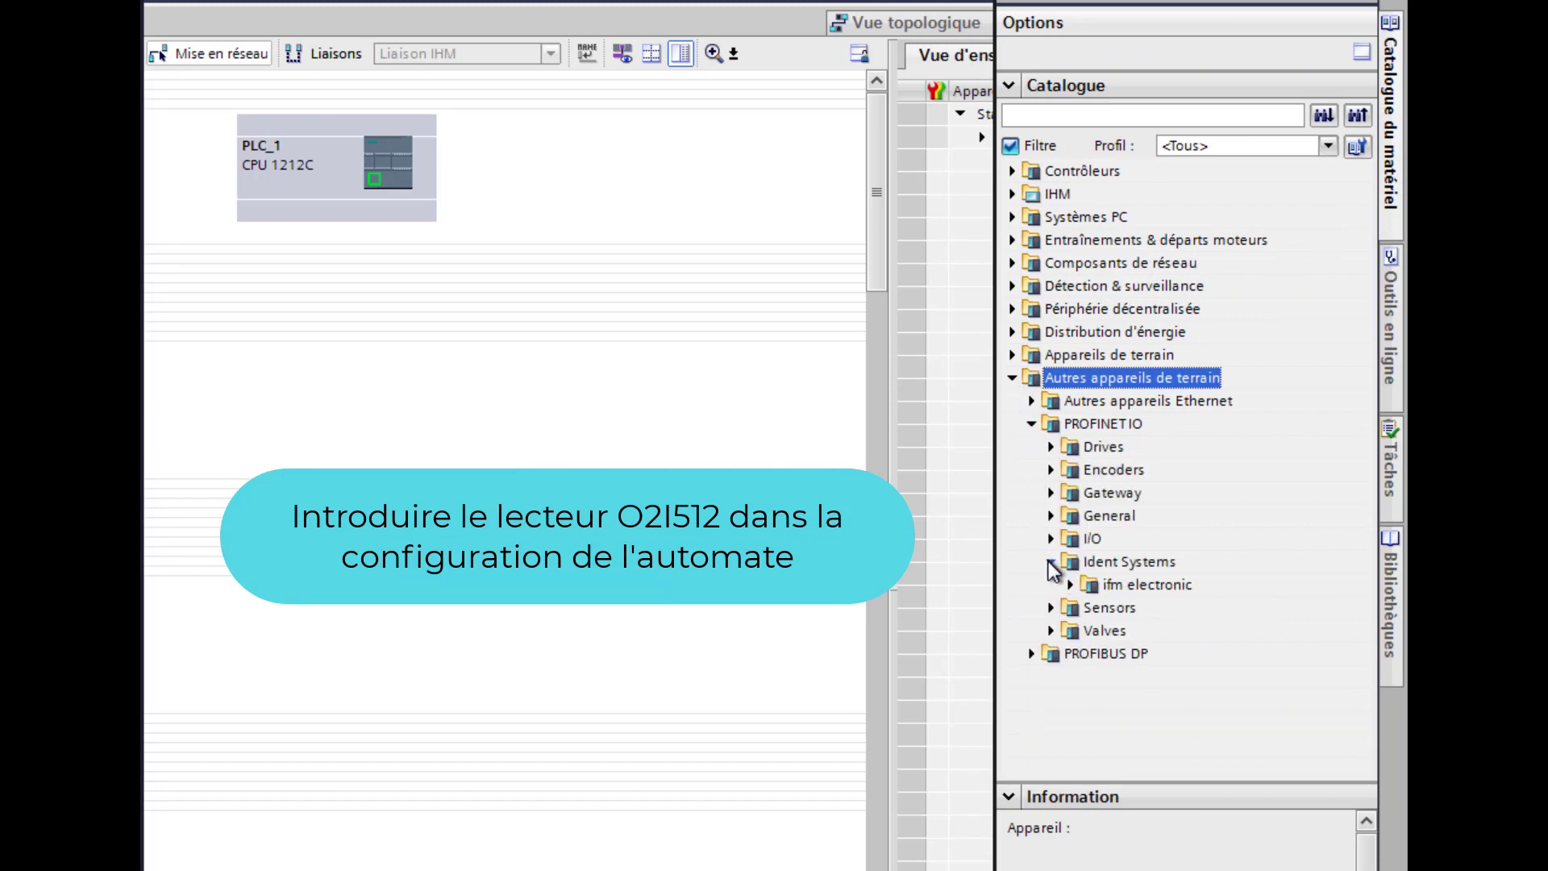
click(1070, 585)
click(1089, 608)
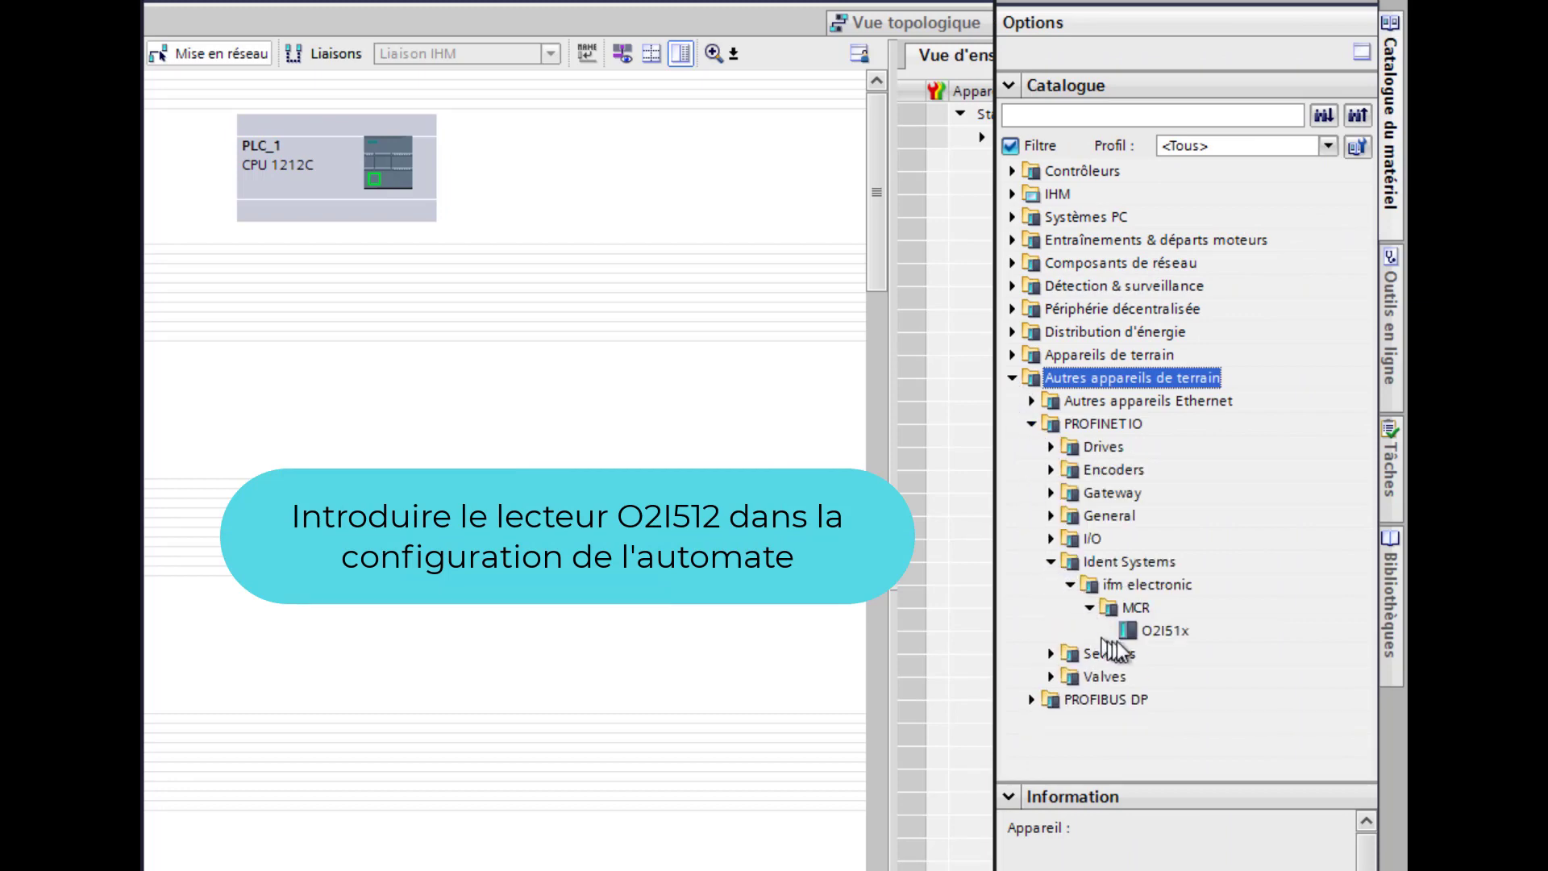
click(1127, 633)
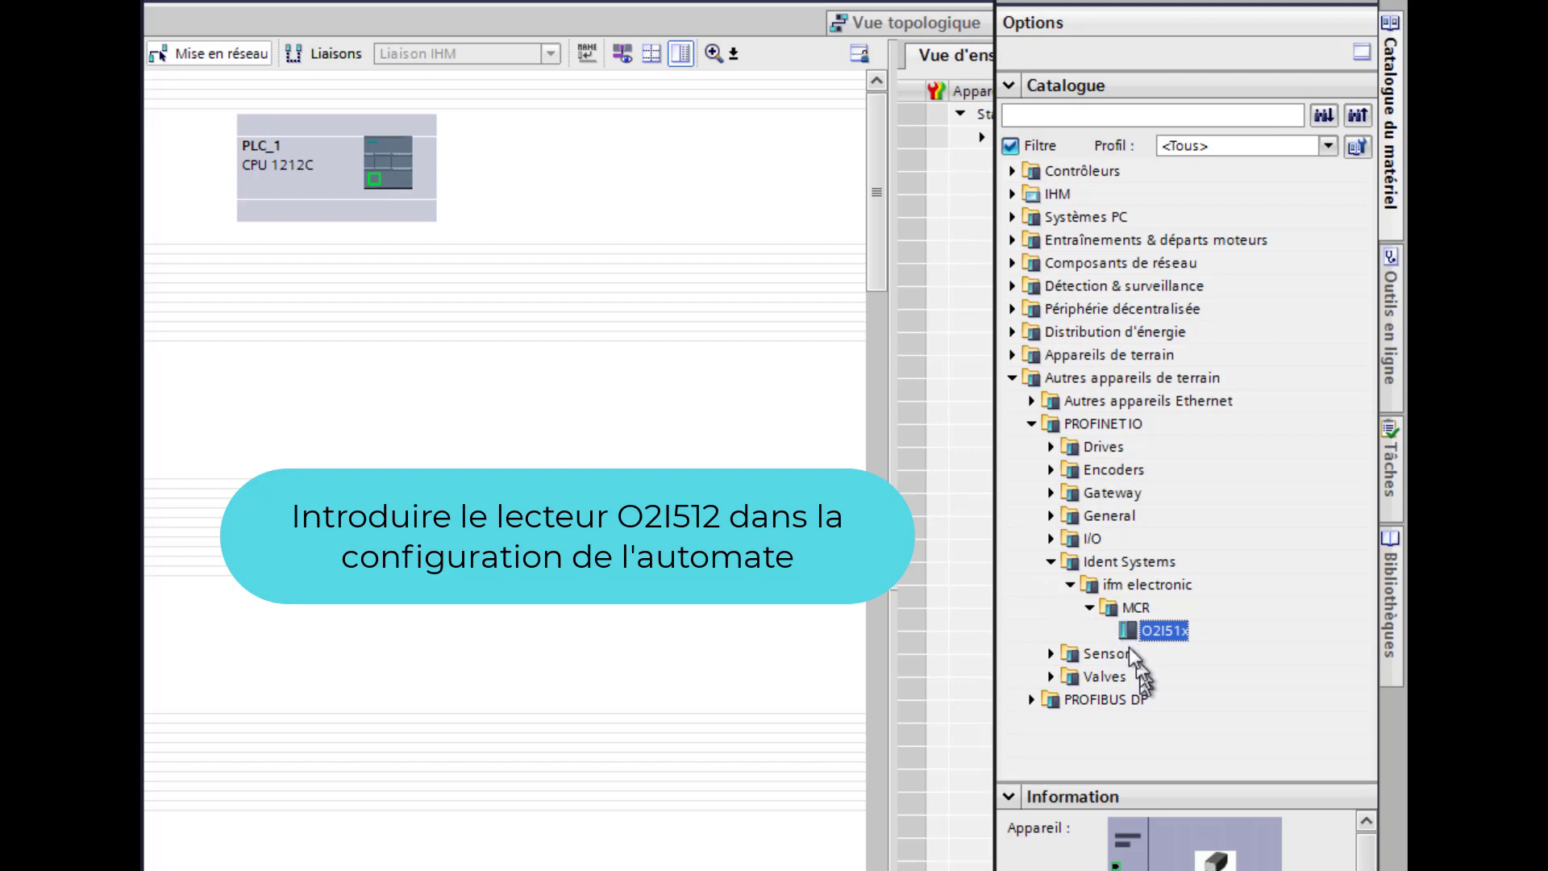
drag(1126, 630, 564, 236)
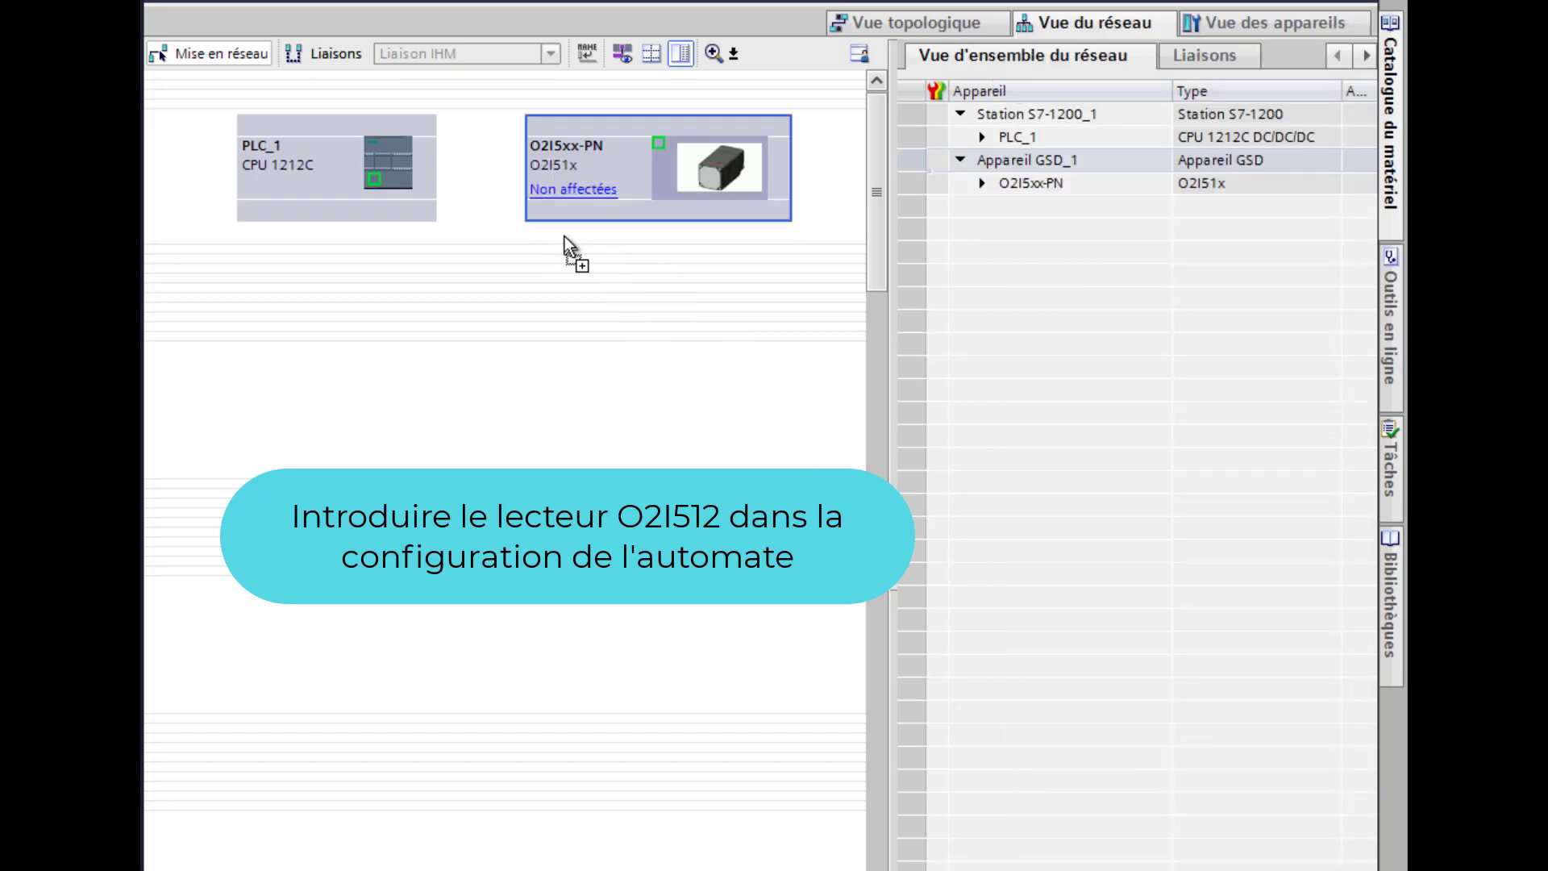
Connect the reader's PROFINET port to PLC_1 and open the reader's device view to check its assigned addresses
drag(604, 162, 374, 176)
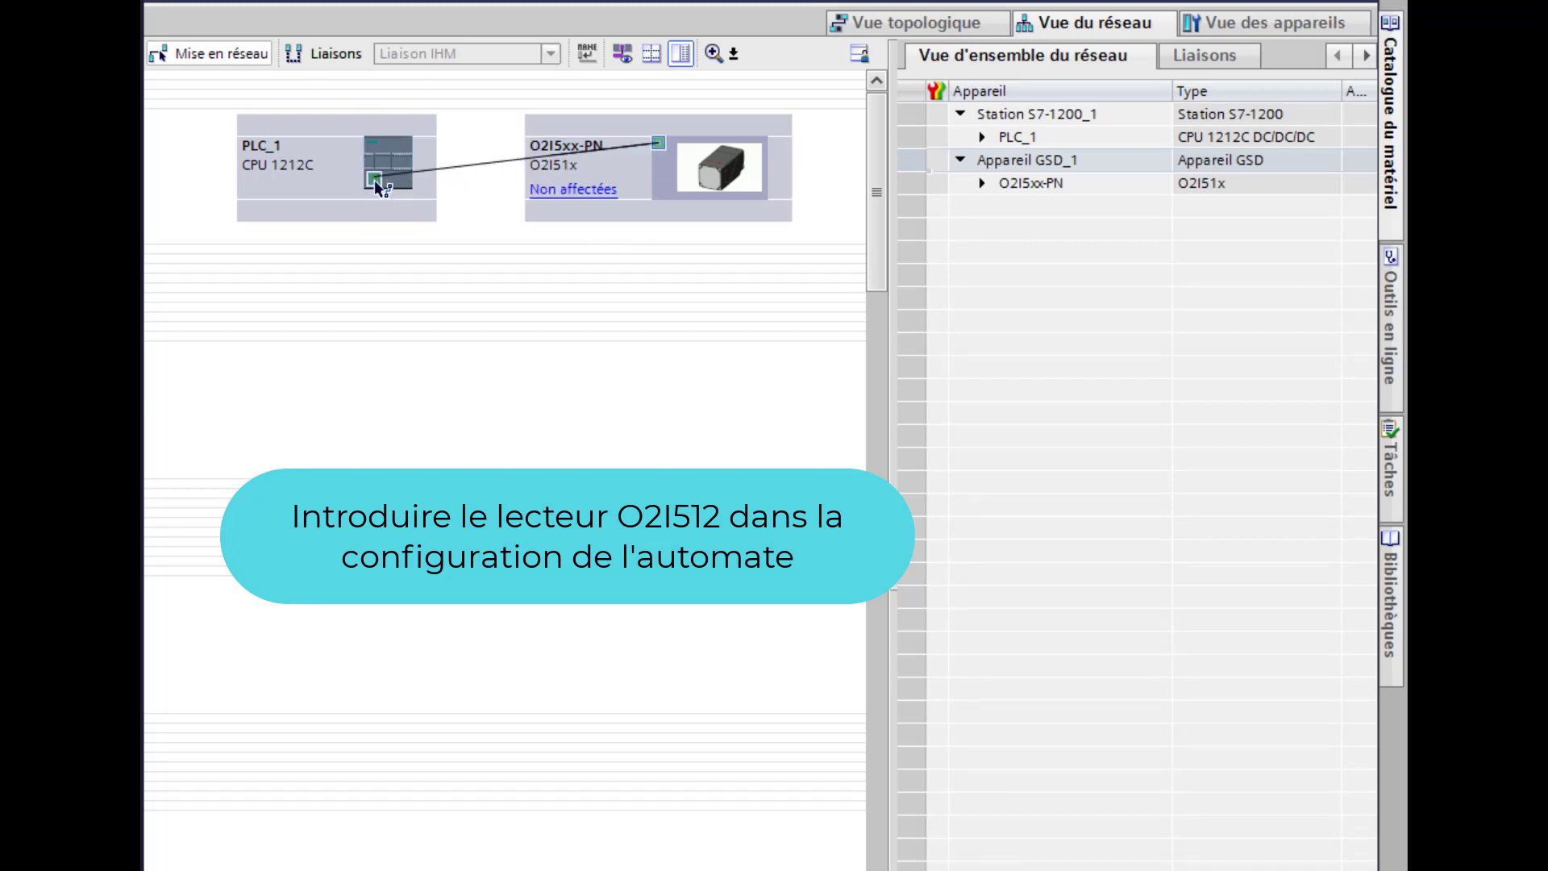
drag(376, 180, 379, 181)
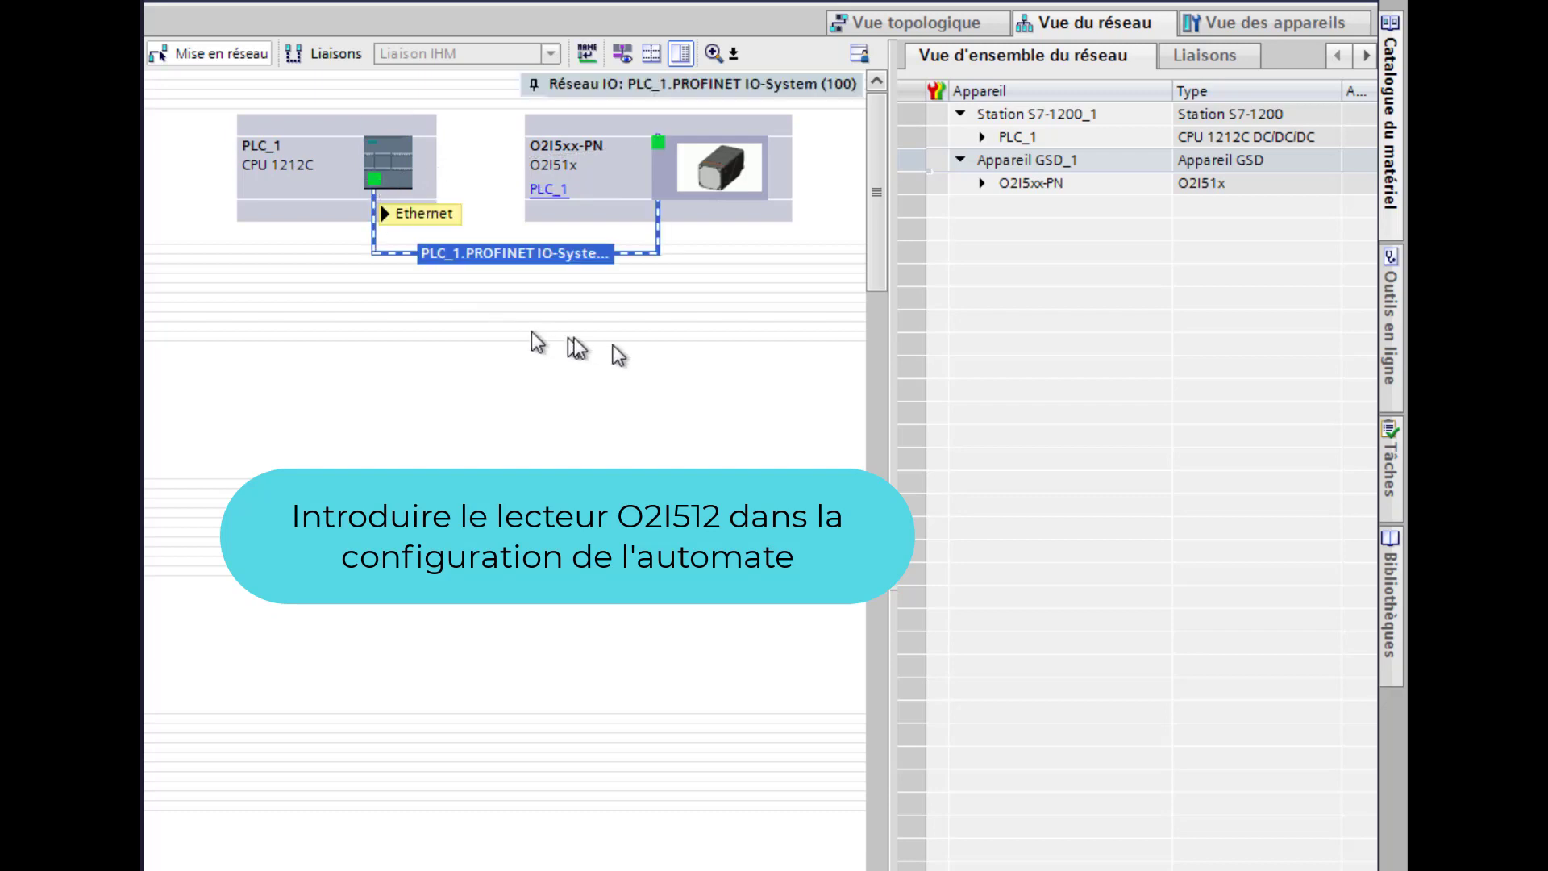
click(734, 183)
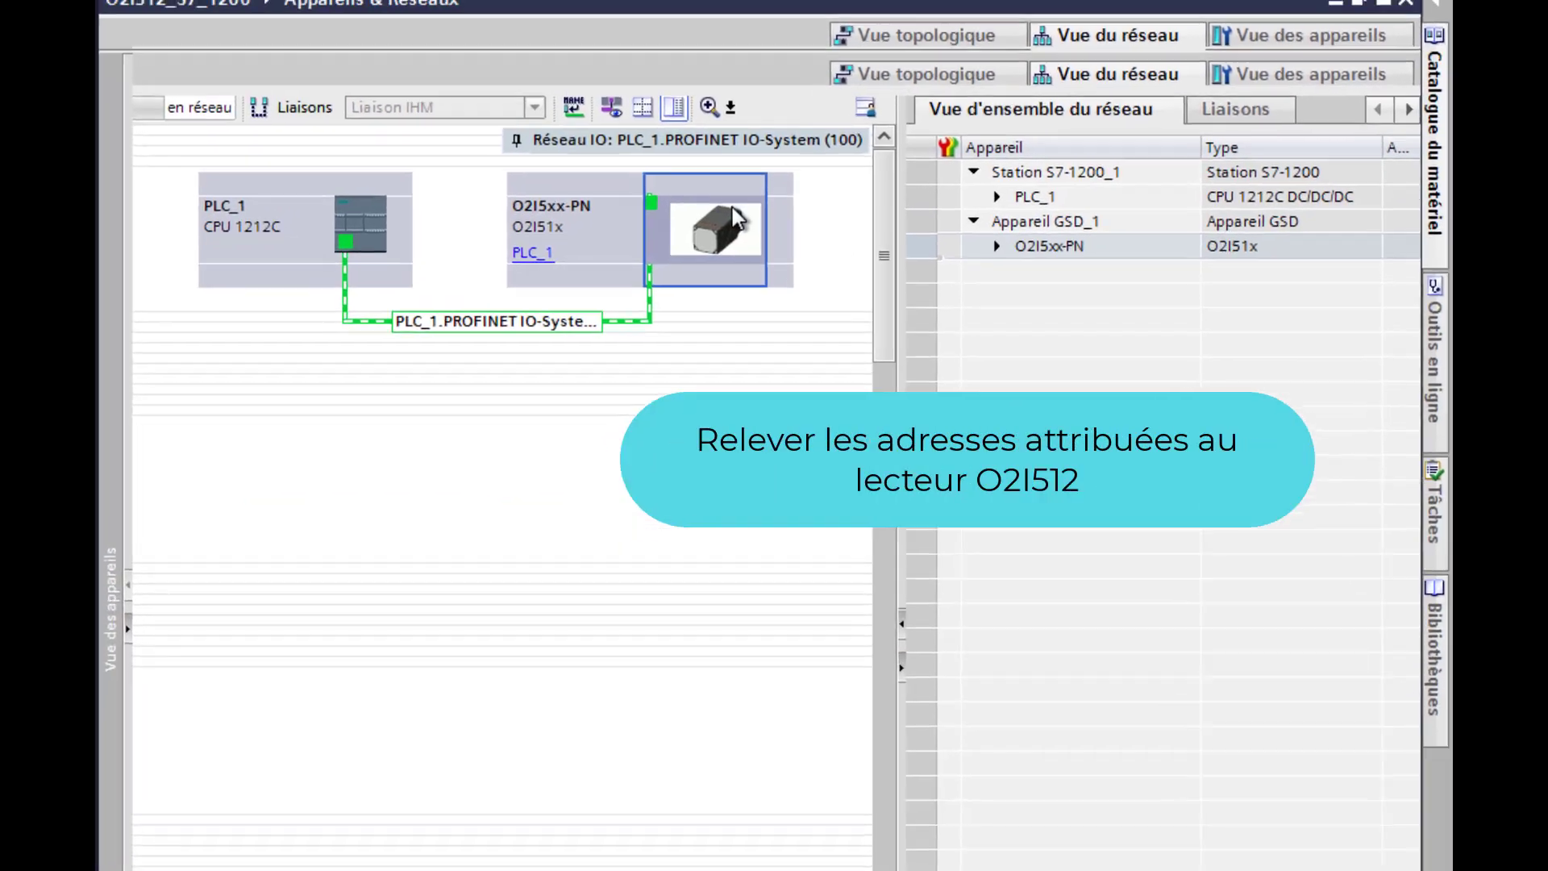
double_click(729, 197)
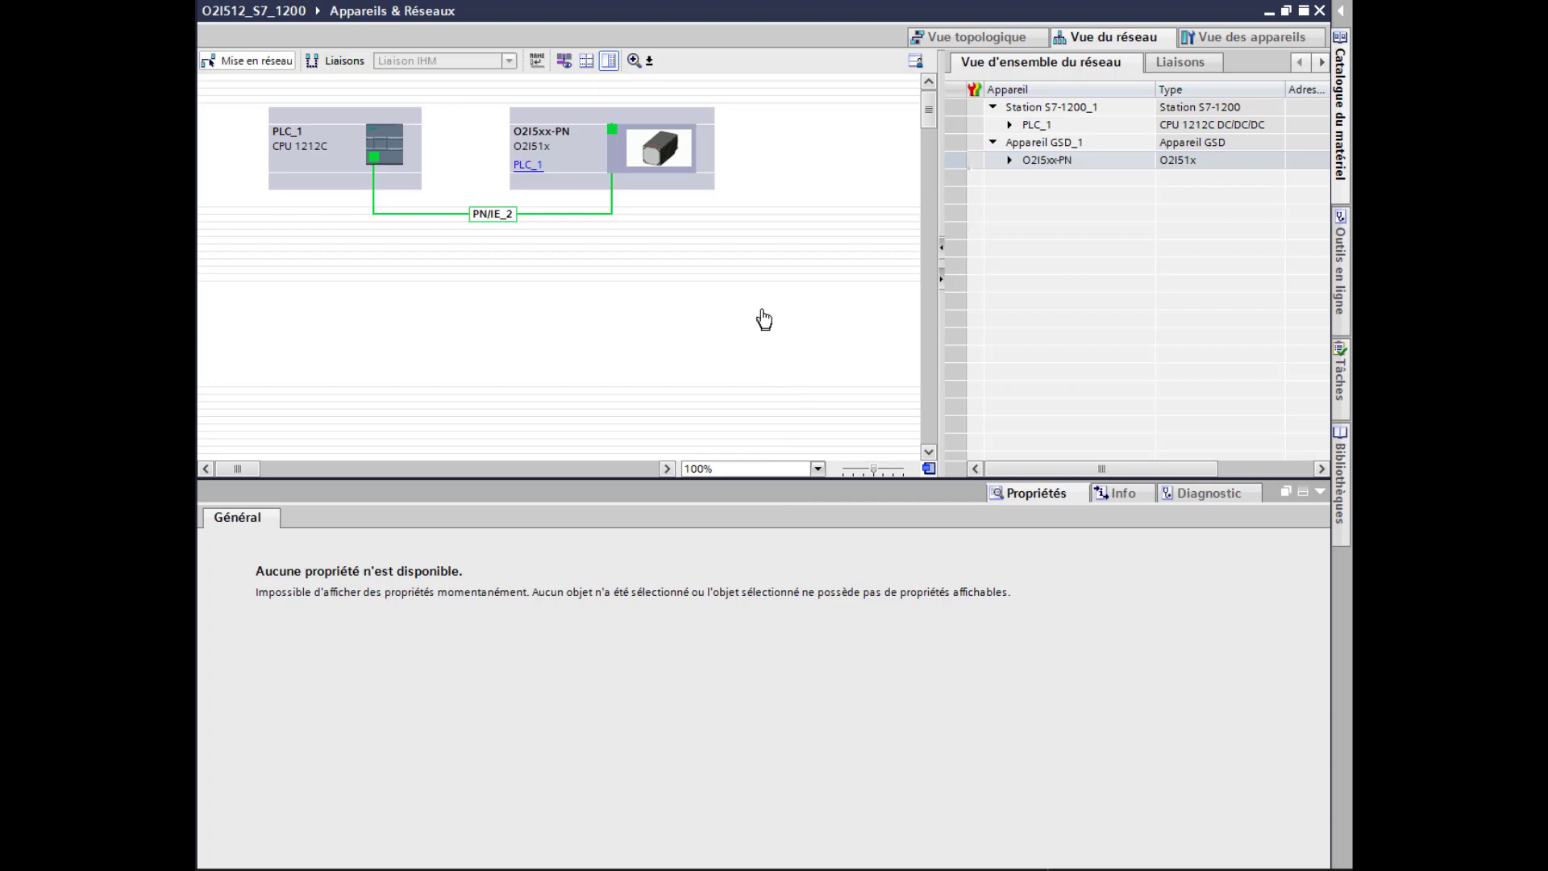
Rename the O2I51x reader as ifm-O2I512 in its general properties
click(663, 150)
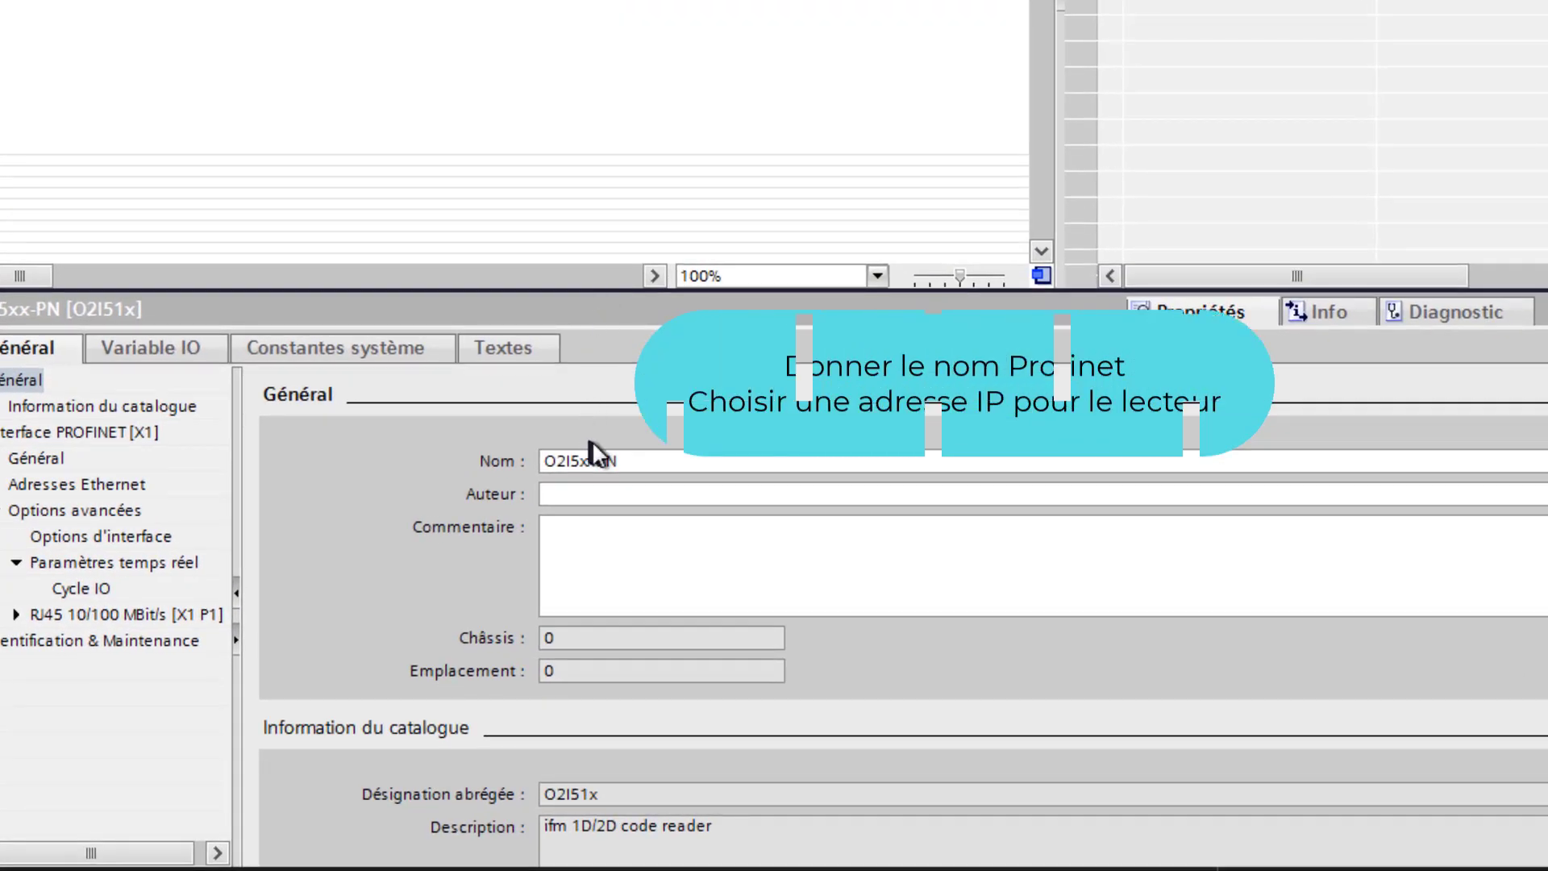
click(653, 460)
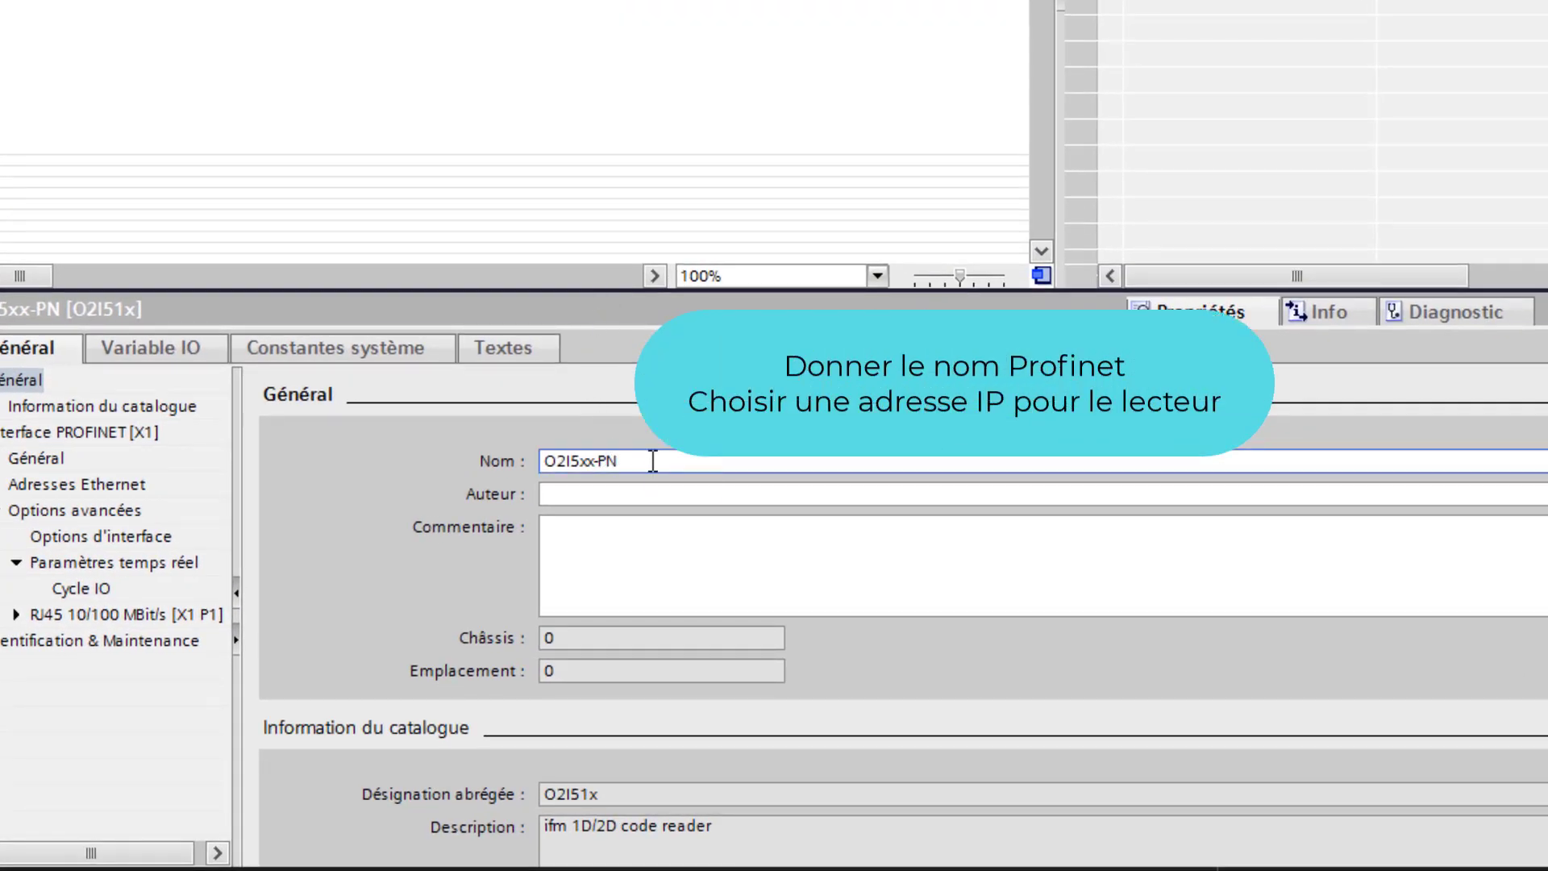
key(BackSpace)
key(BackSpace)
key(BackSpace)
key(BackSpace)
key(BackSpace)
key(BackSpace)
key(BackSpace)
key(BackSpace)
key(BackSpace)
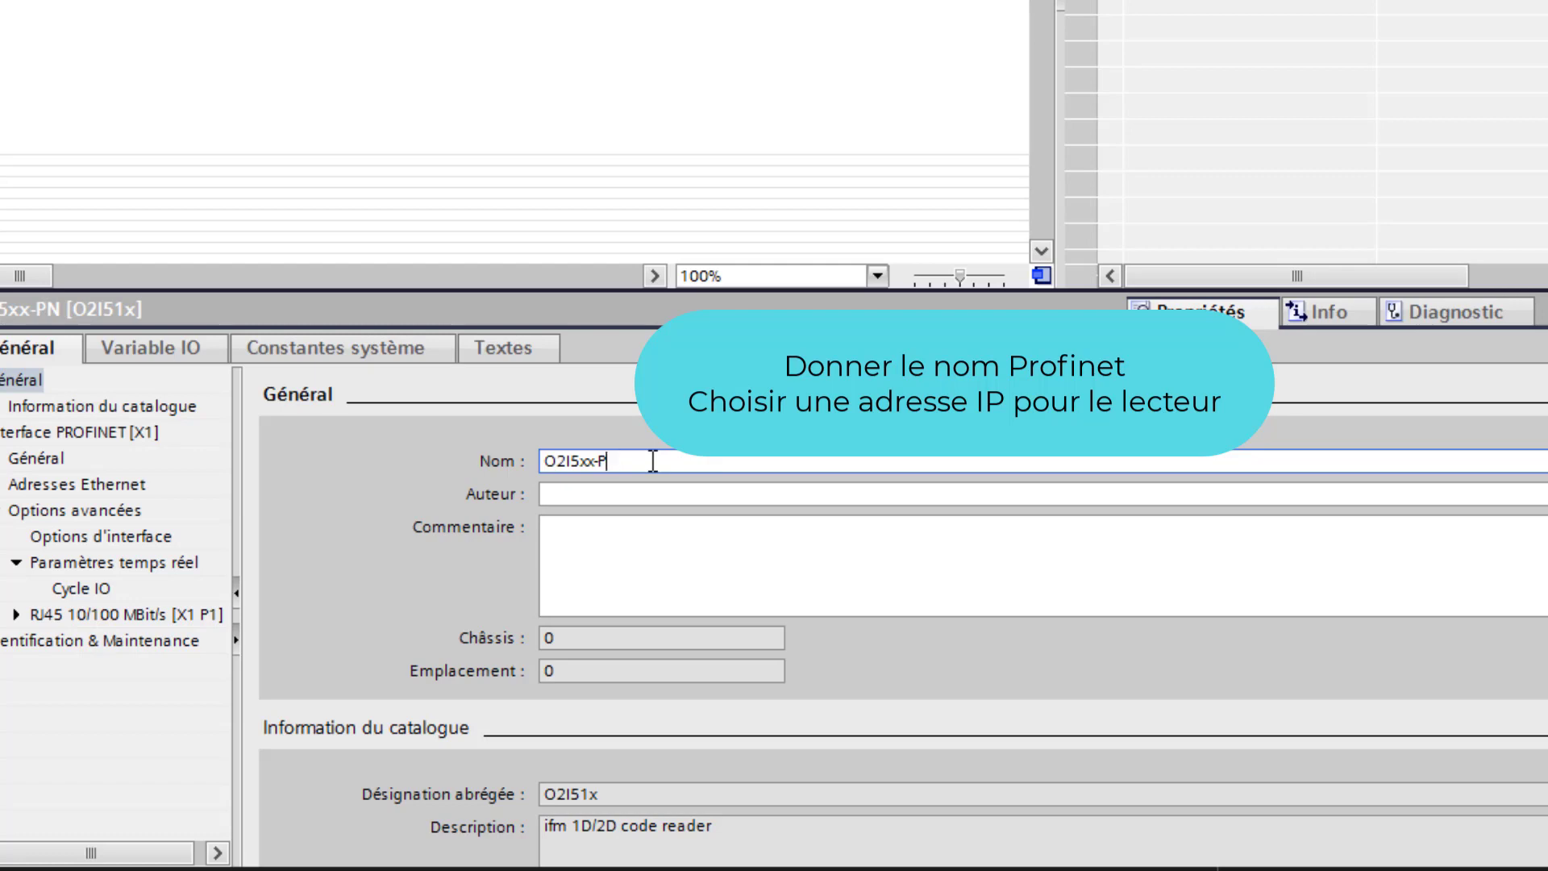
text(ifm-O2I512)
Set the last part of the reader's IP address to 125 in its Ethernet address properties
click(100, 489)
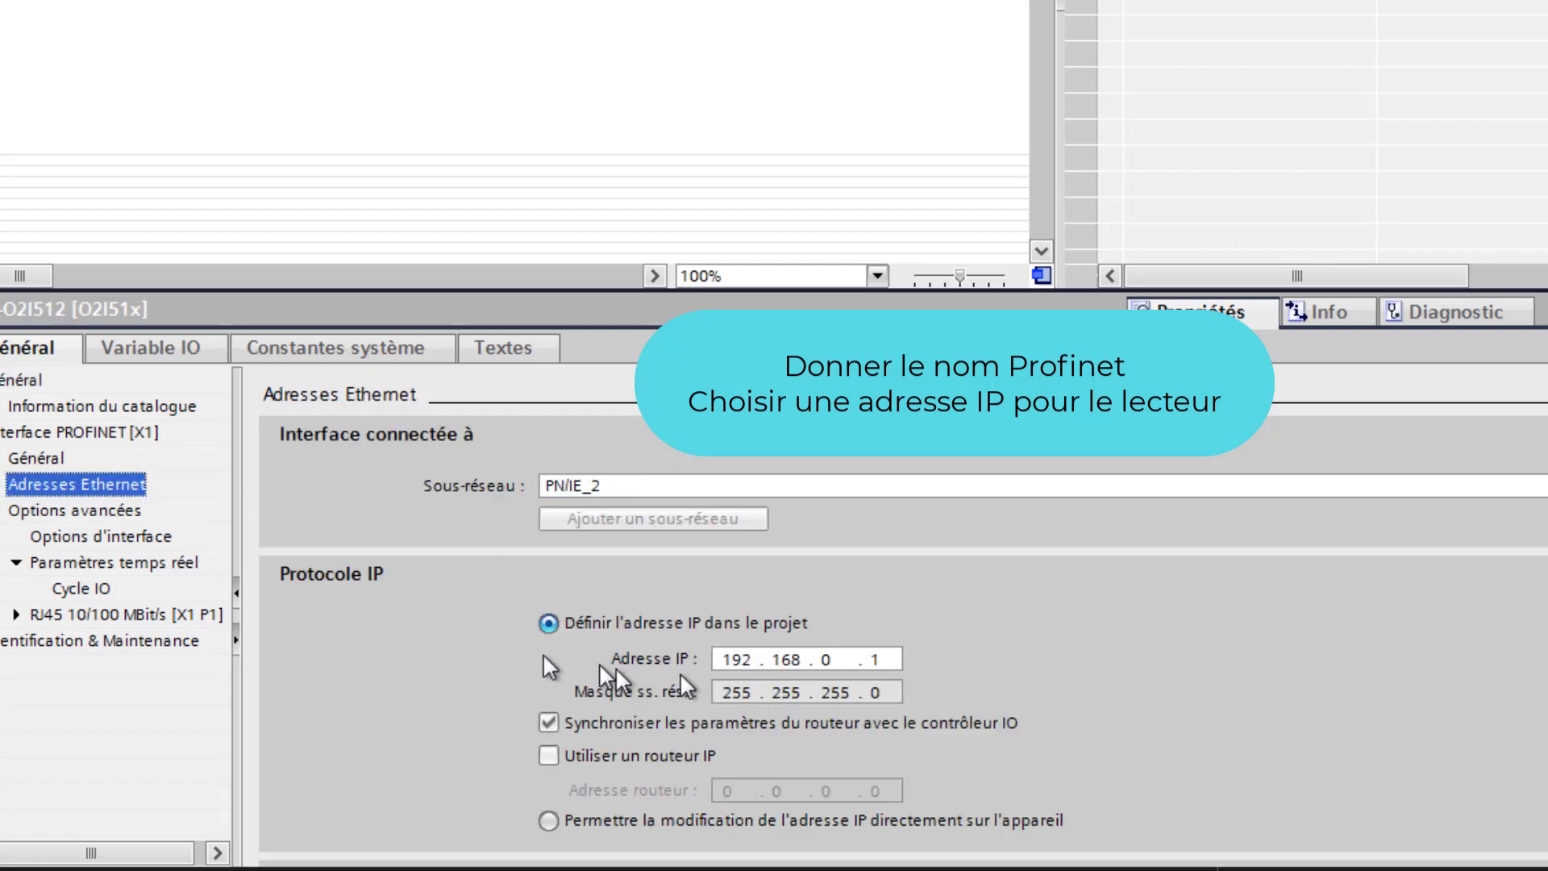
click(887, 662)
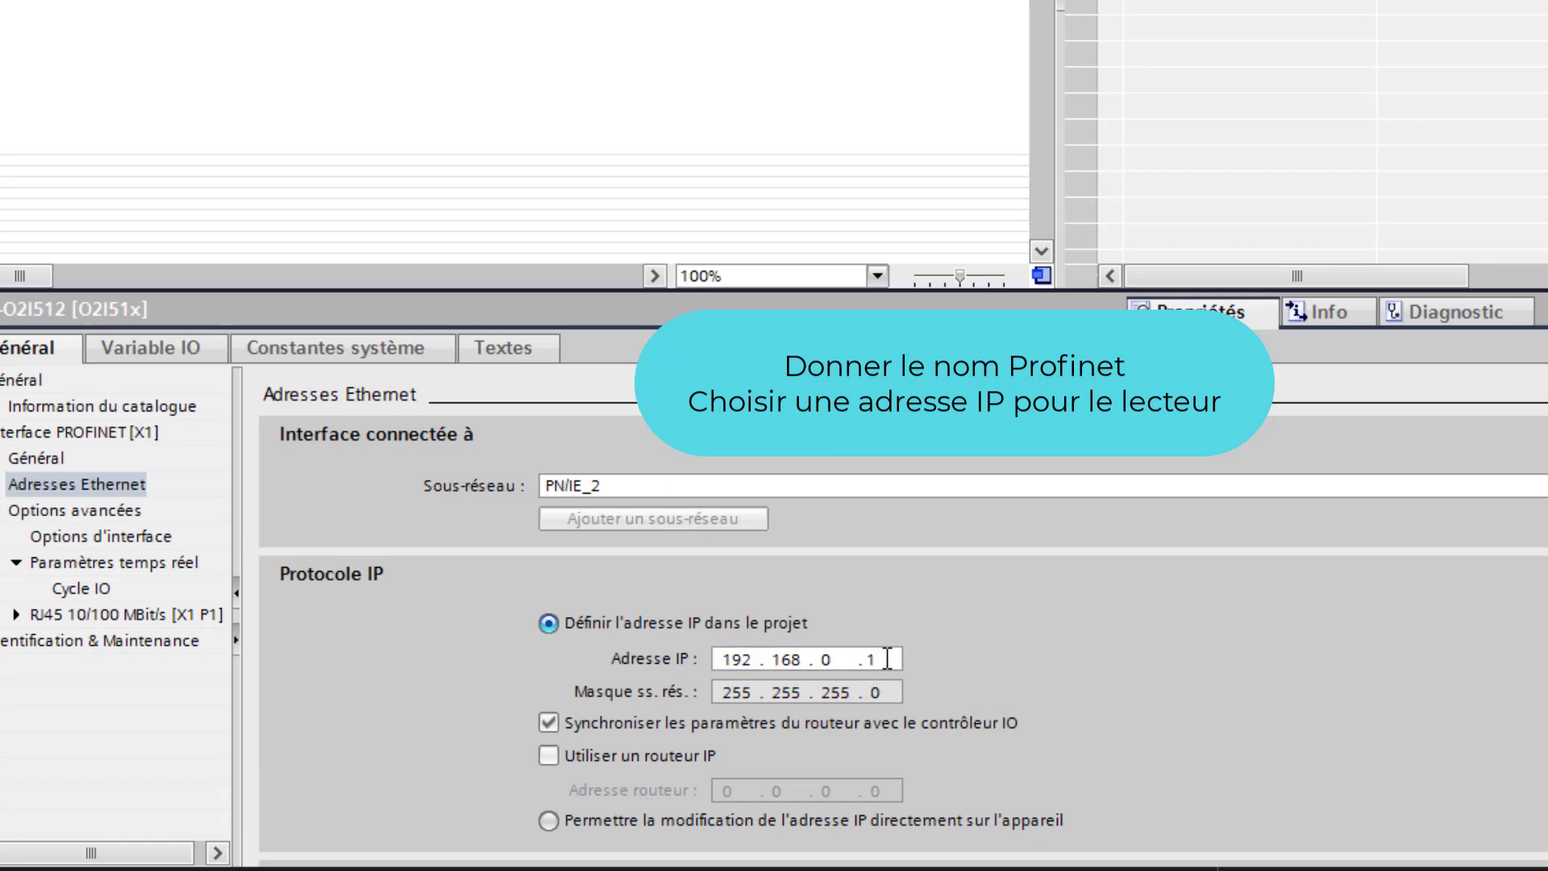
text(125)
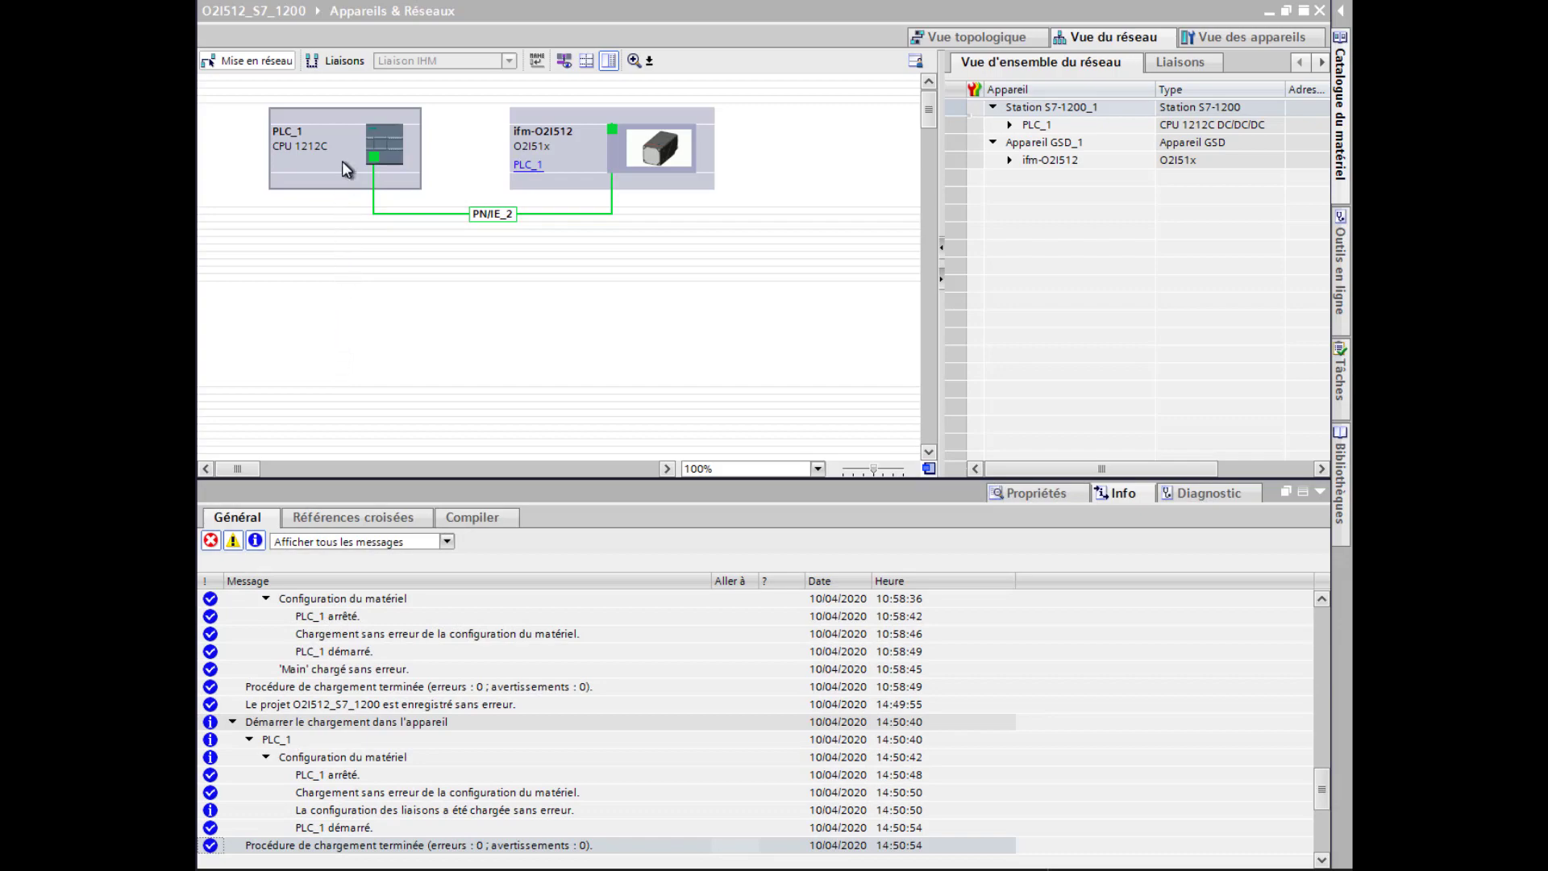
Load the hardware configuration into PLC_1, stopping the modules for loading and restarting them on completion
click(342, 161)
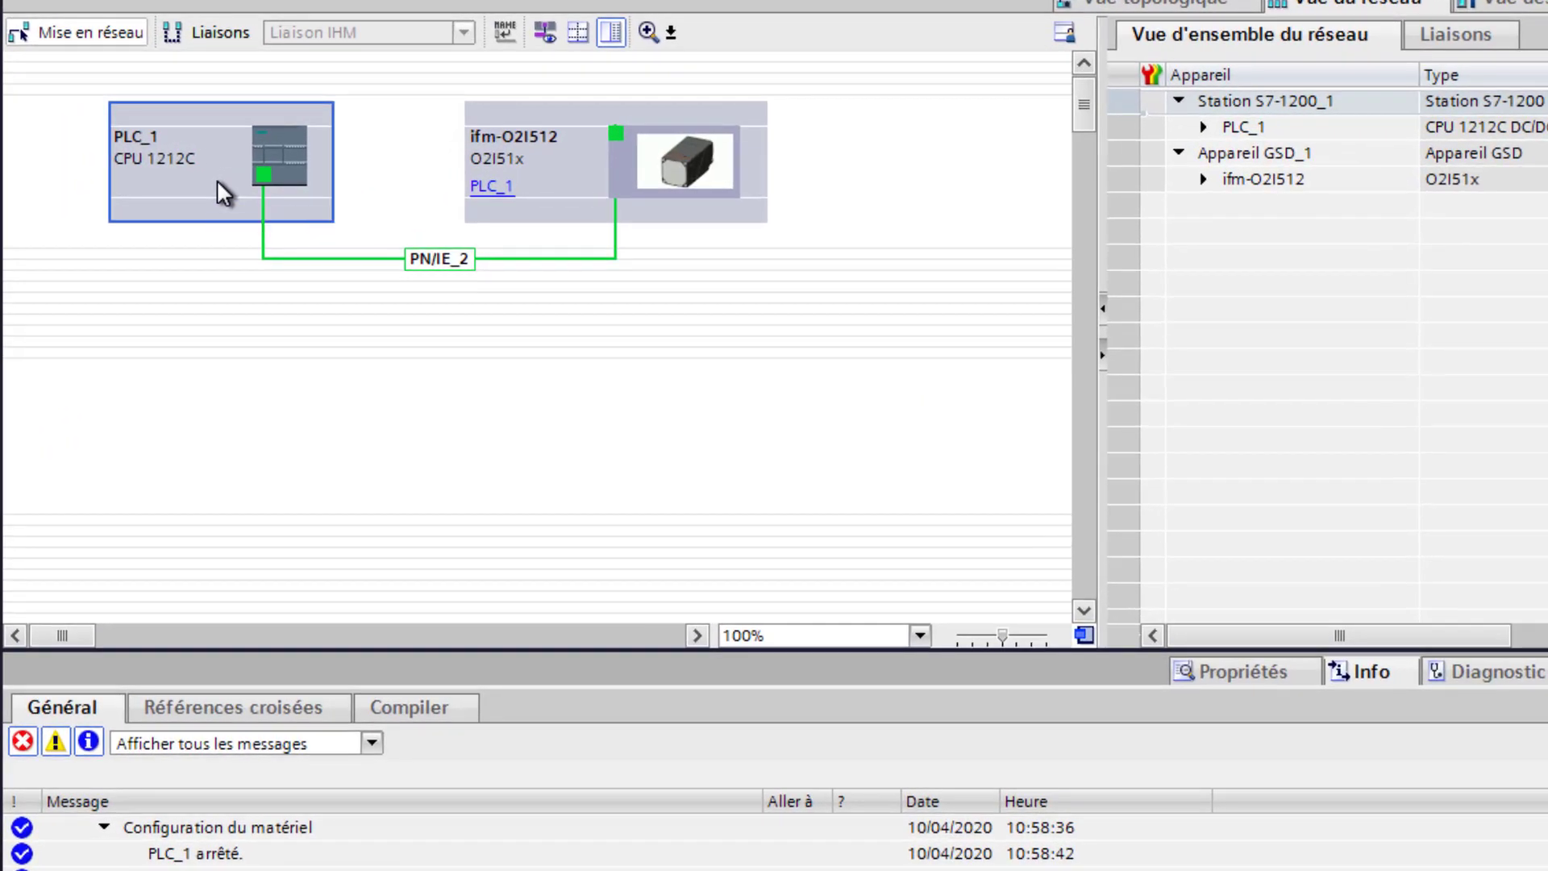
right_click(341, 166)
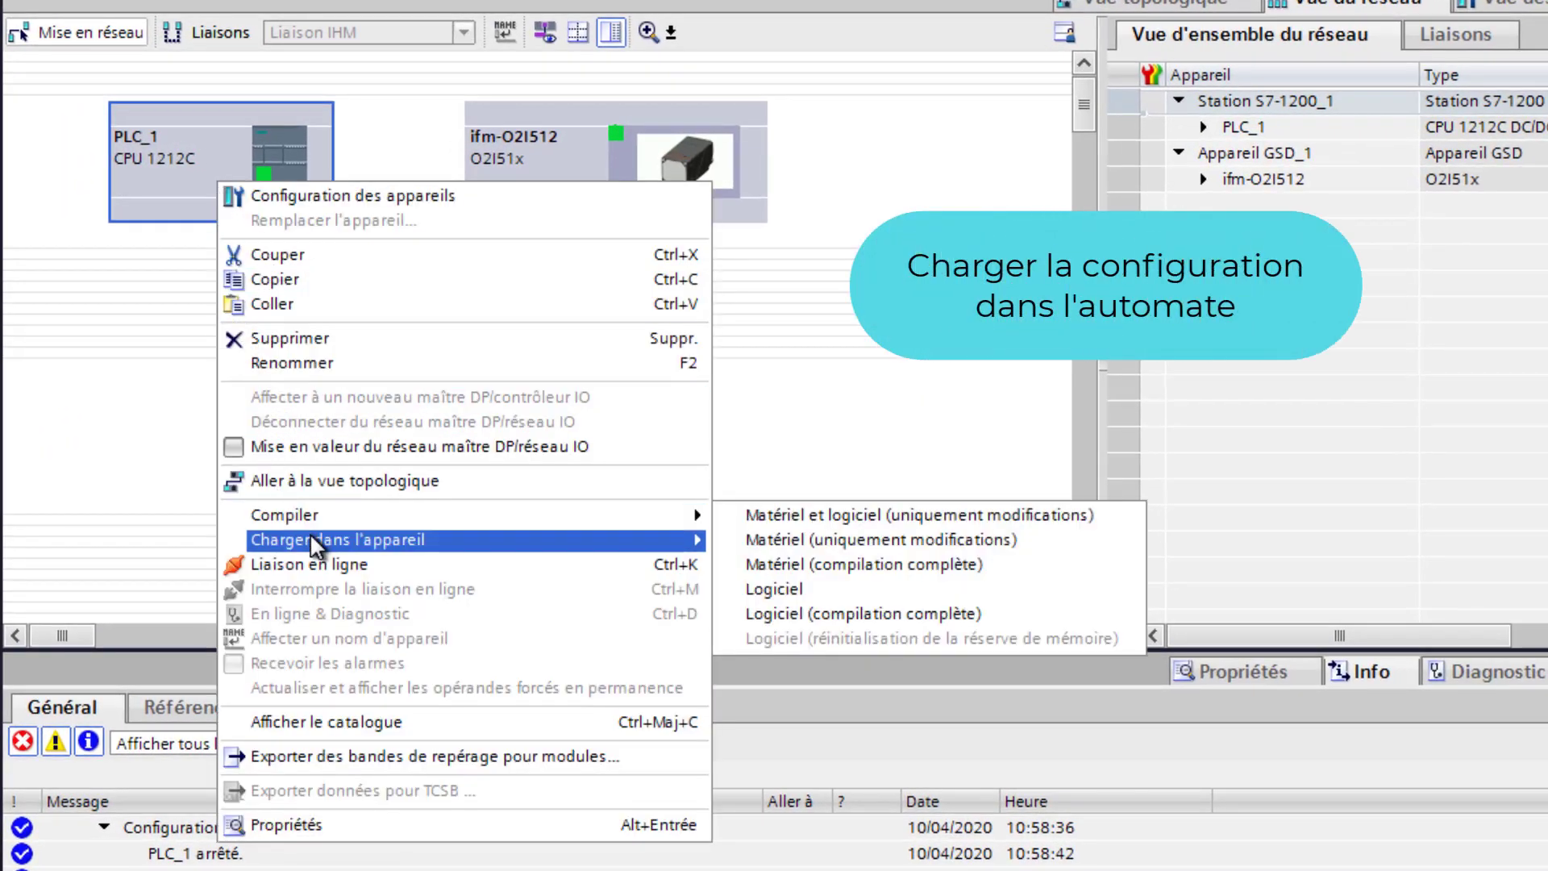
mouse_move(312, 539)
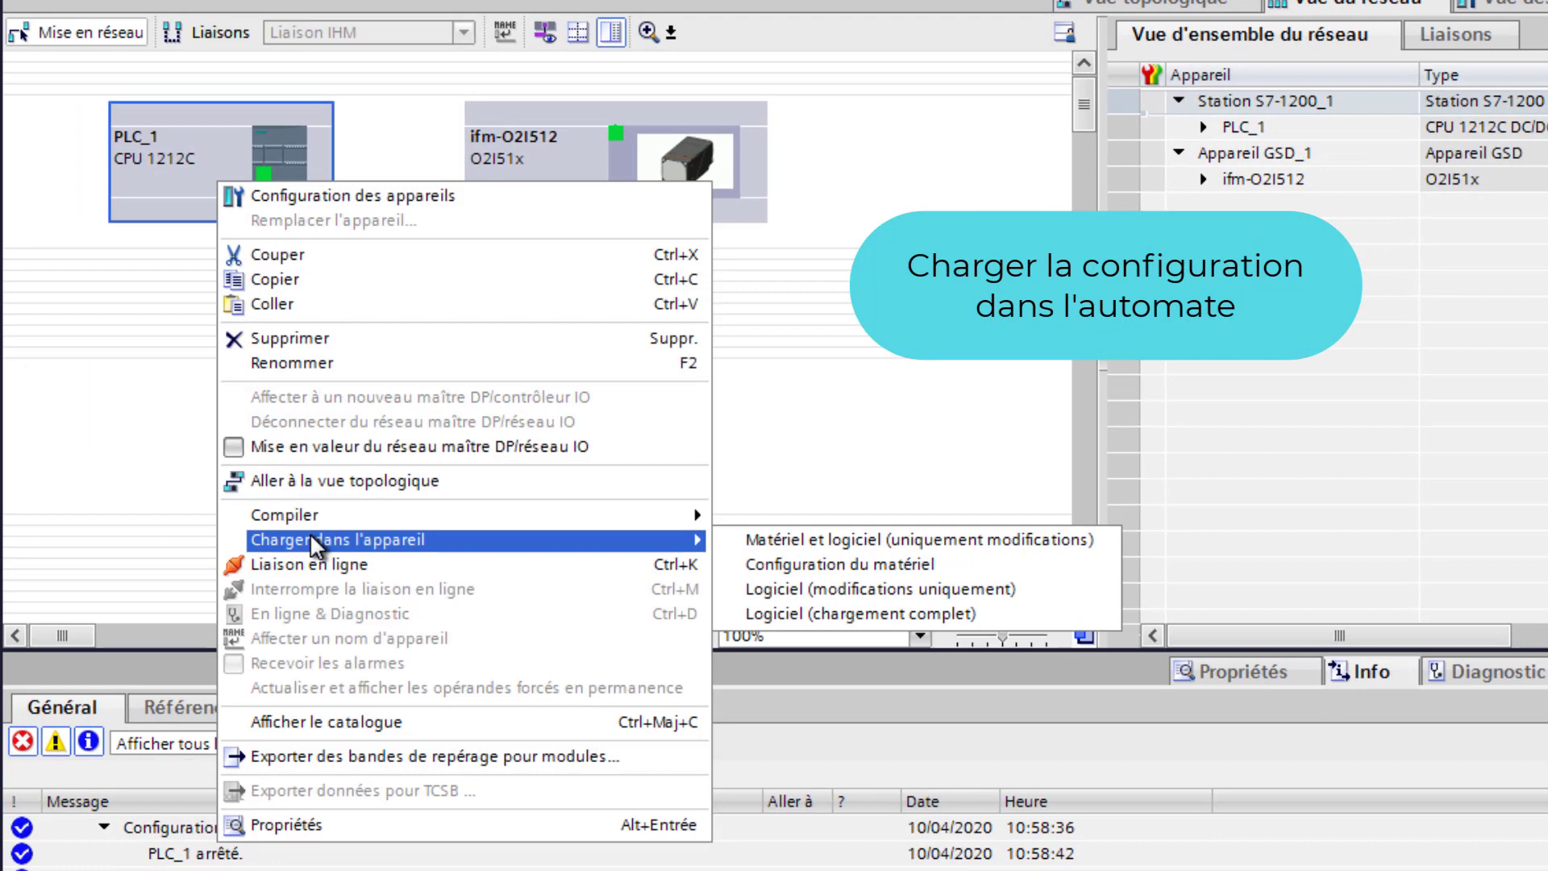
click(767, 560)
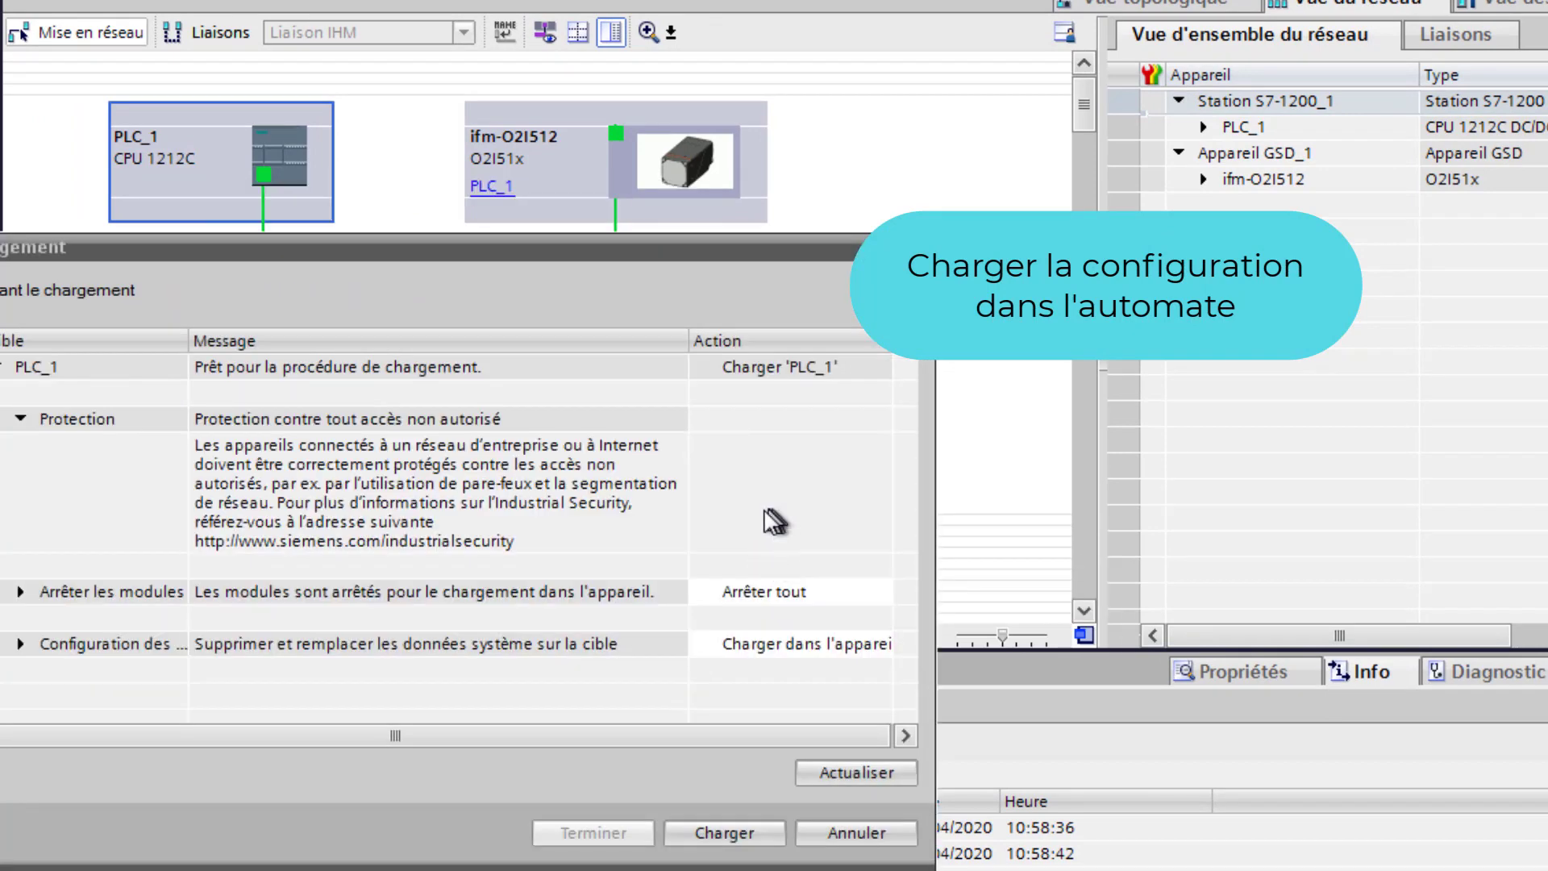
click(725, 833)
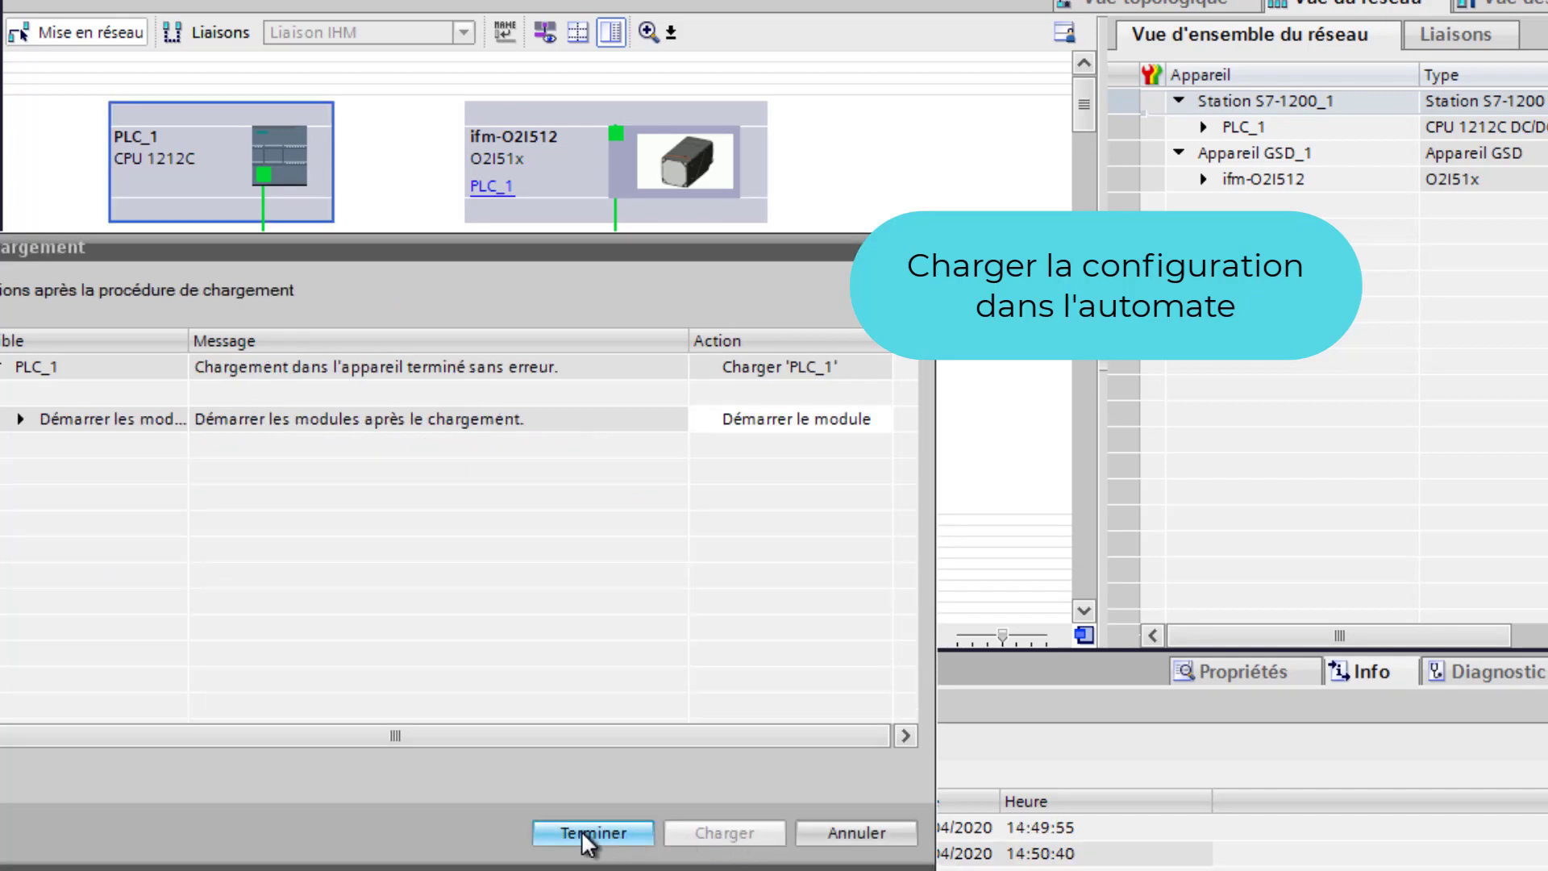
click(593, 834)
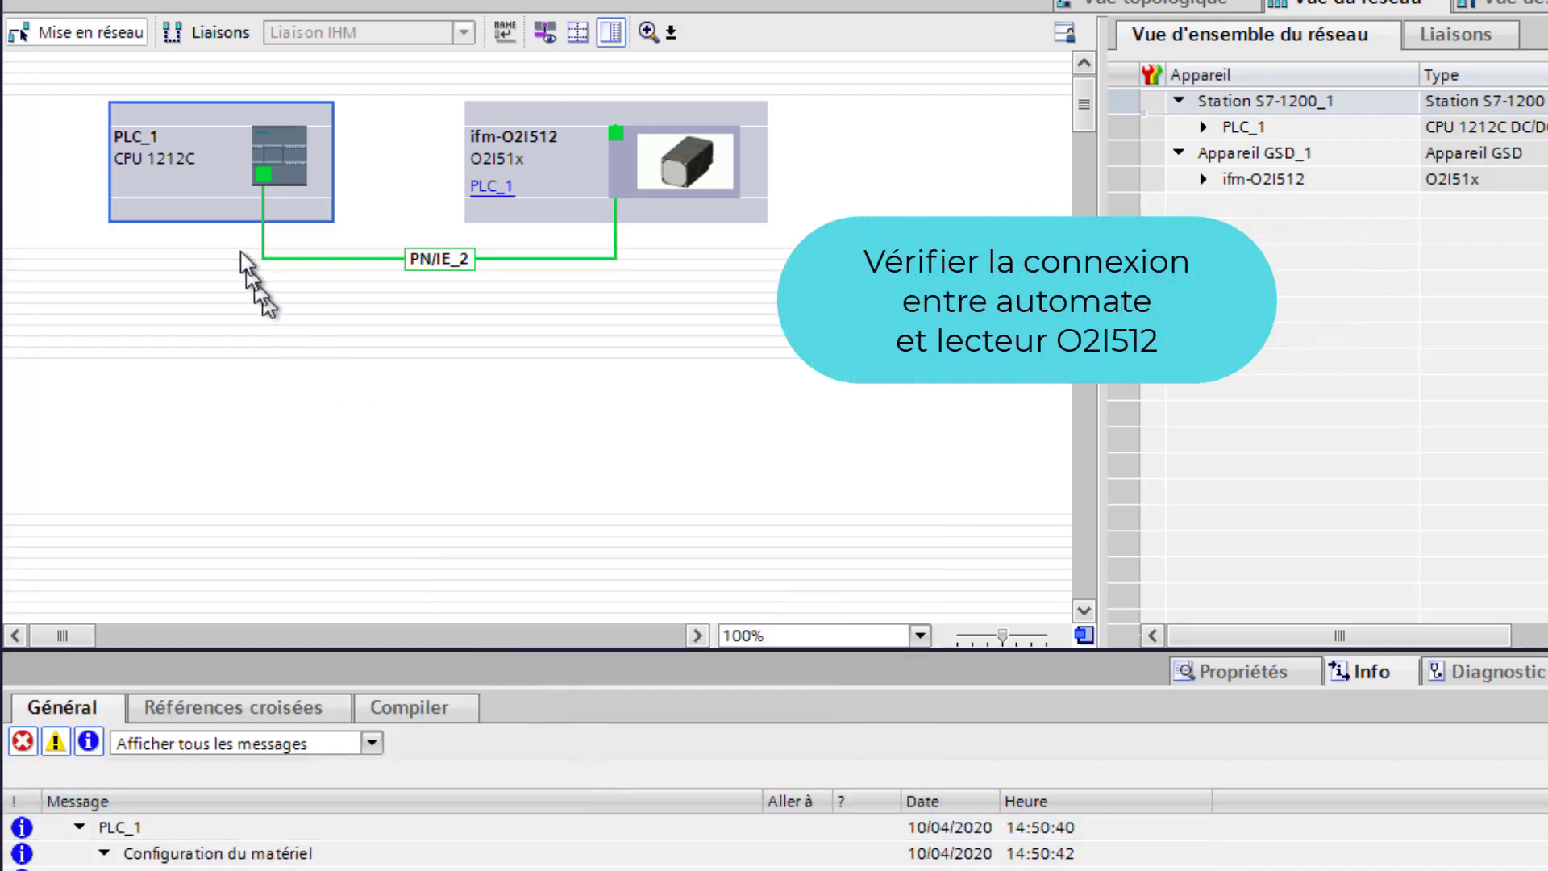
Go online with PLC_1 to check the connection between the controller and the reader
right_click(228, 178)
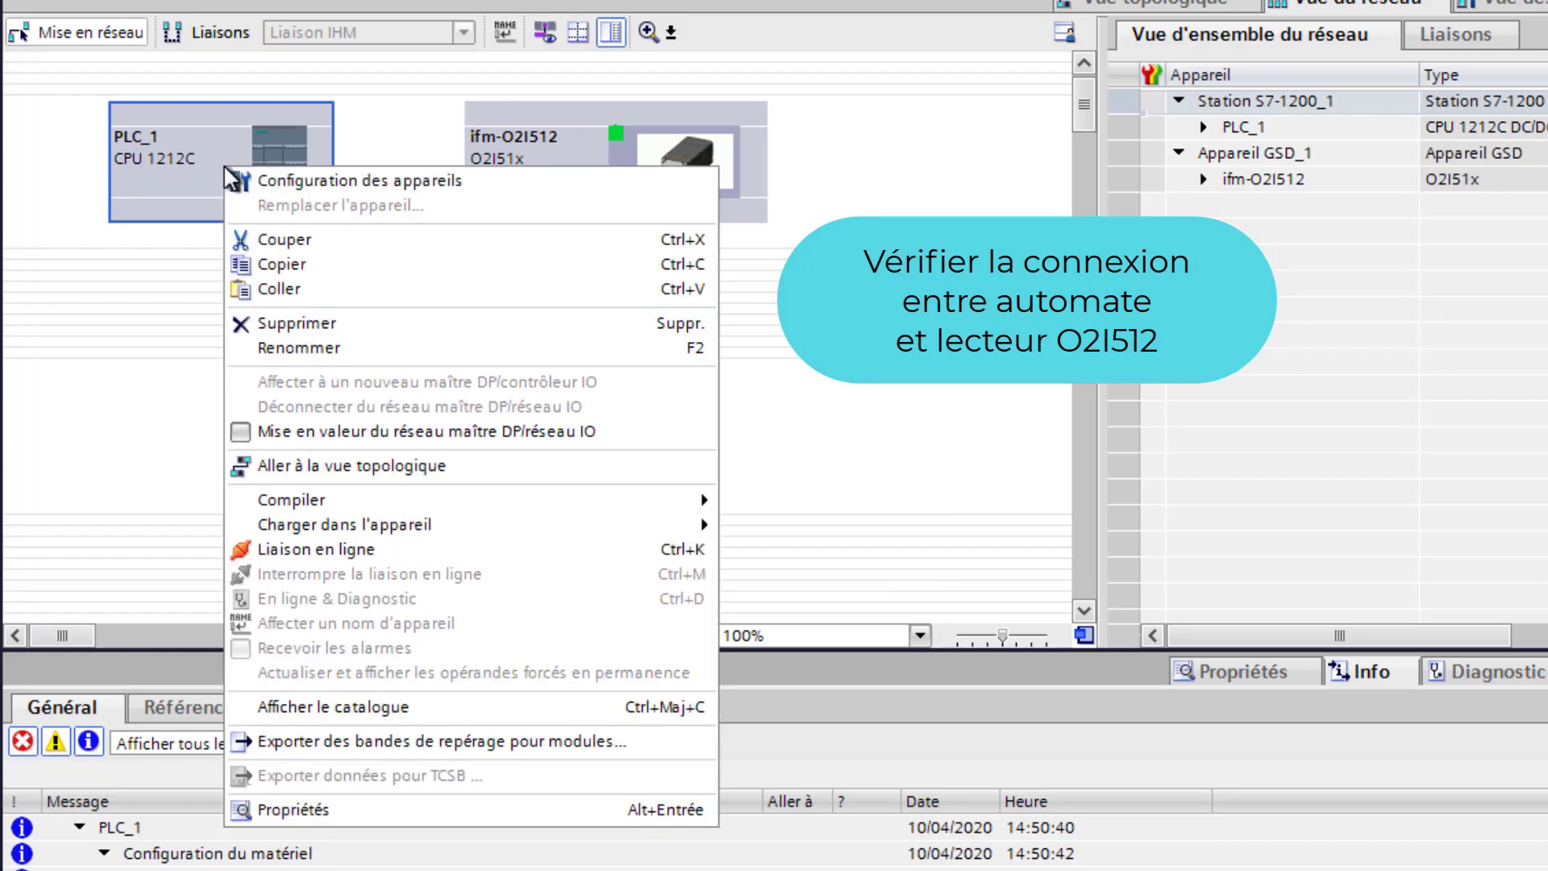
click(347, 548)
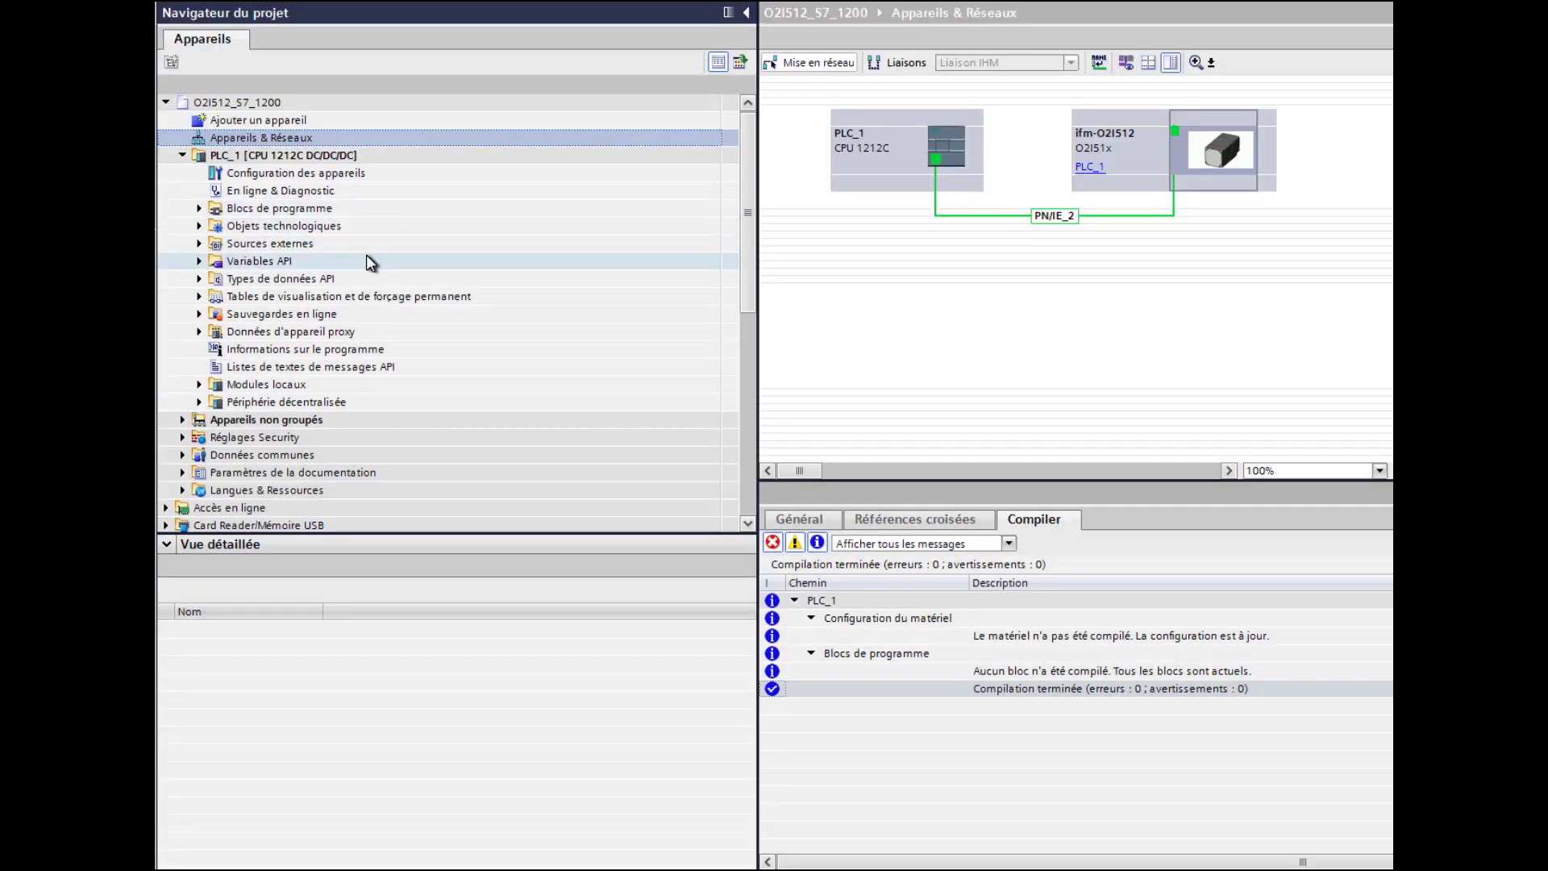
Add a new watch table to PLC_1 and fill its address column with %IB1 through %IB8
click(199, 297)
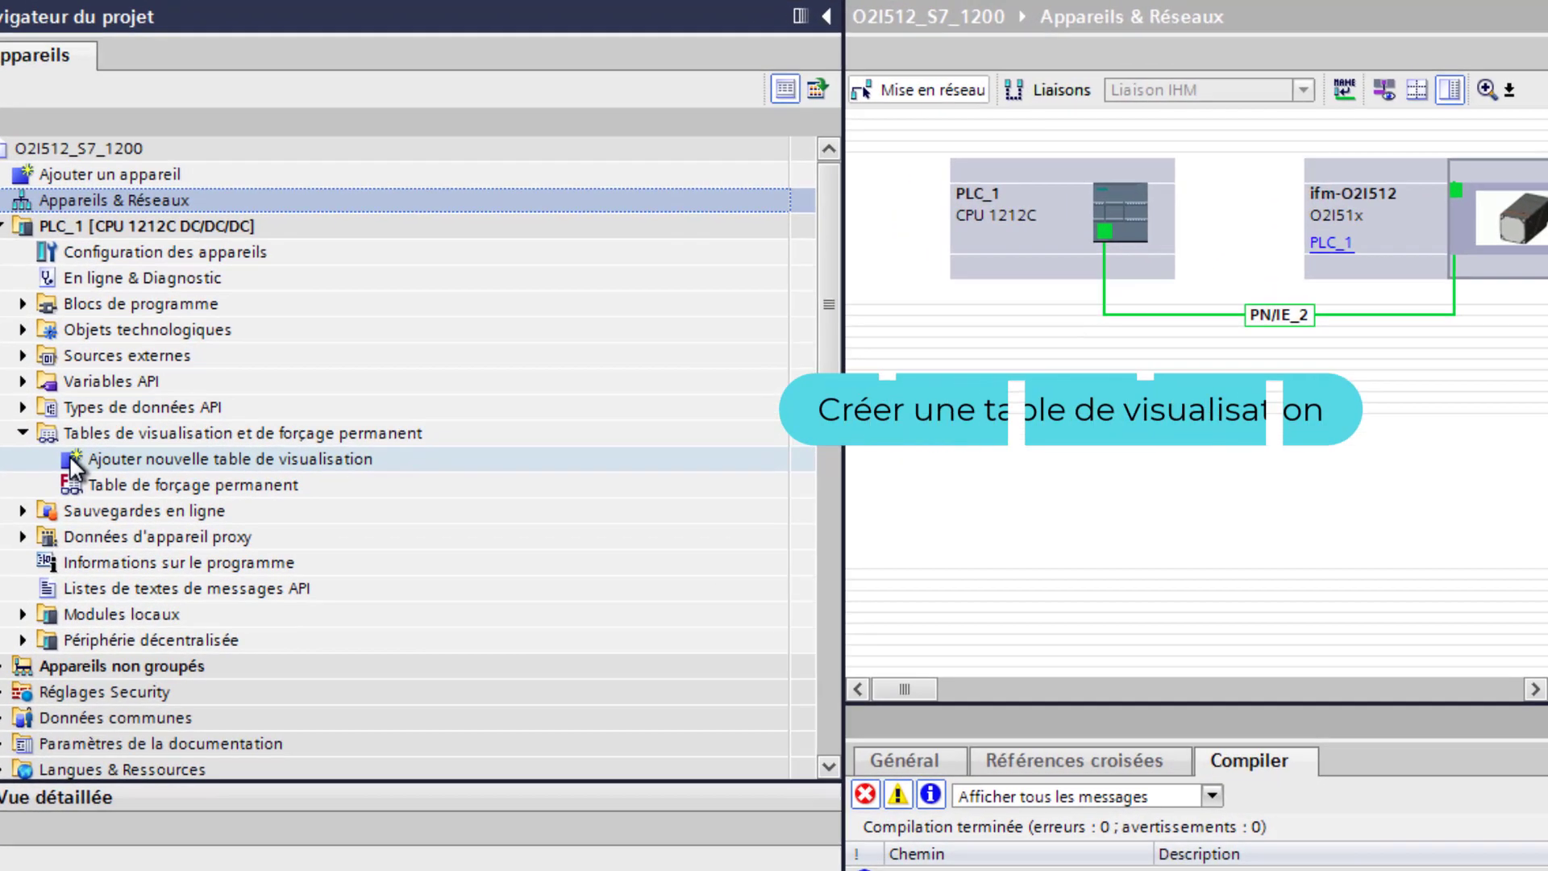
double_click(232, 312)
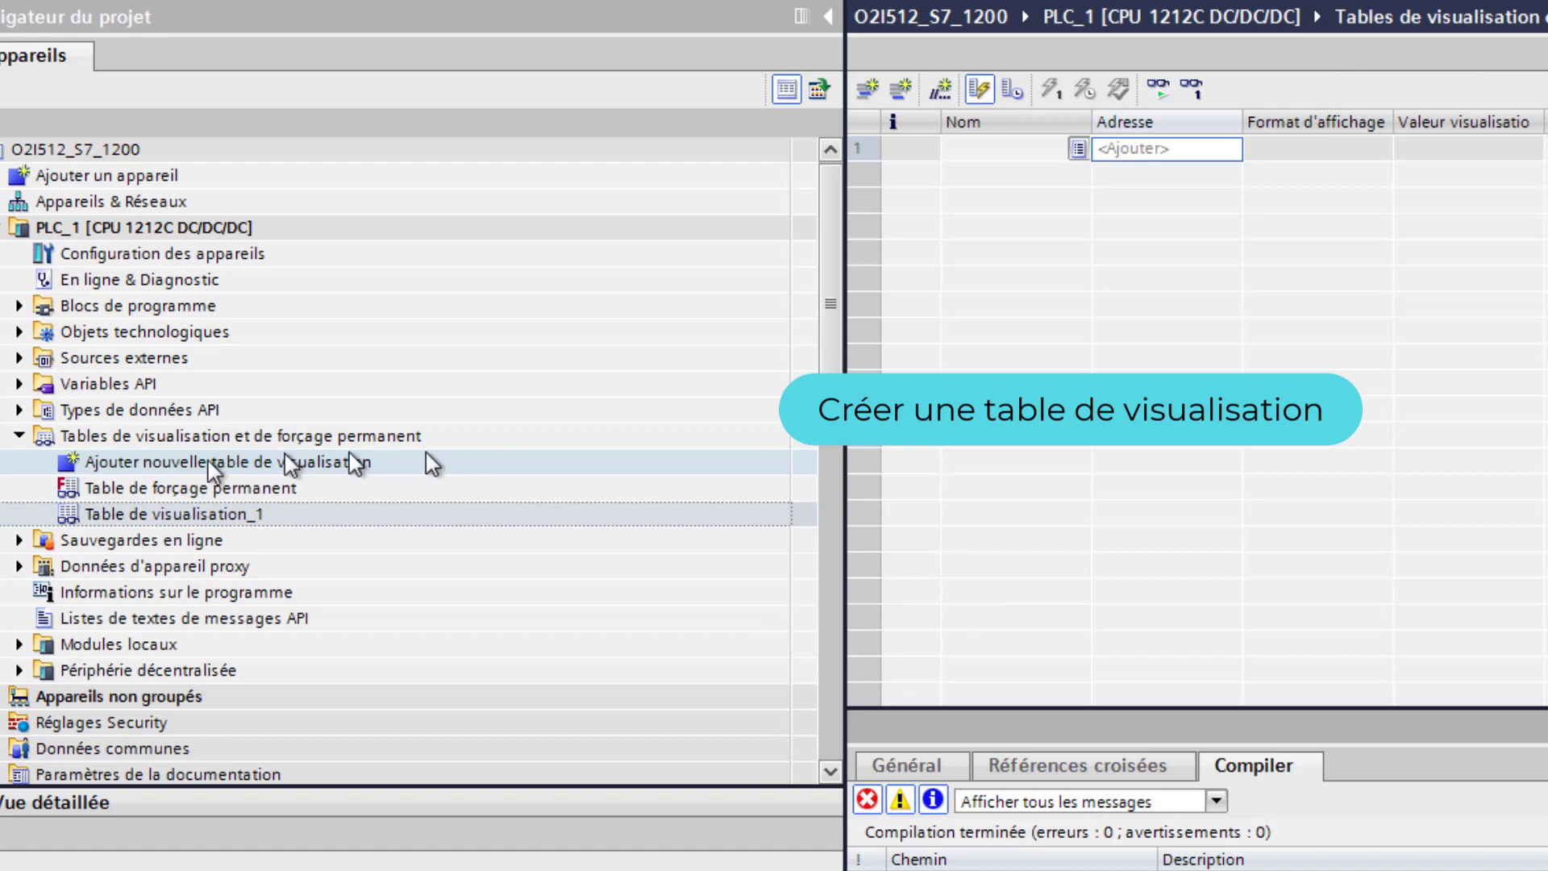
click(1174, 158)
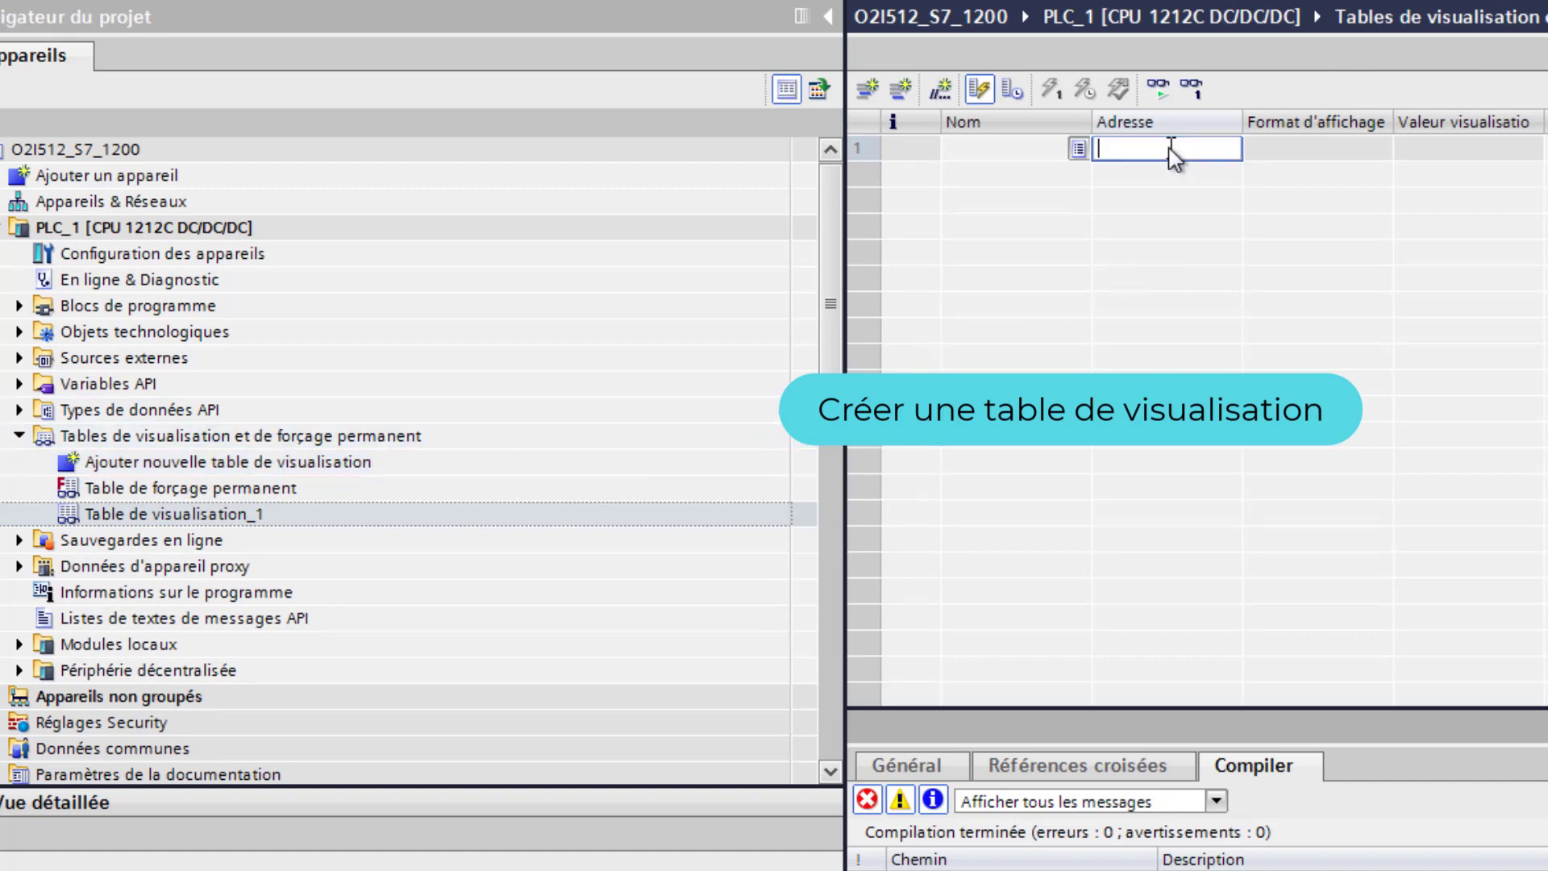
text(ib1)
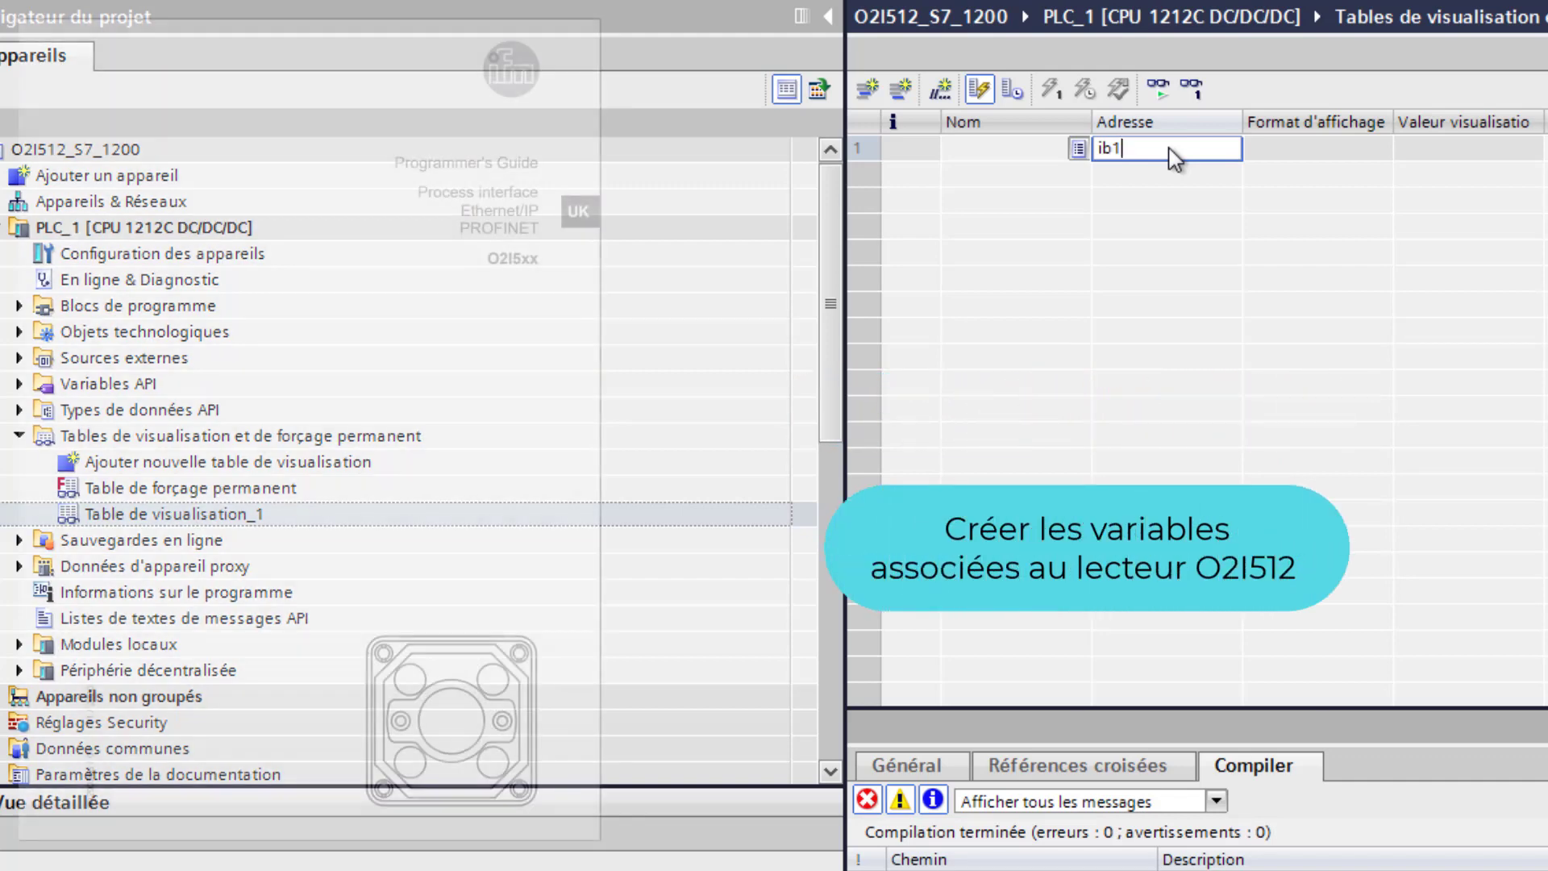
key(Return)
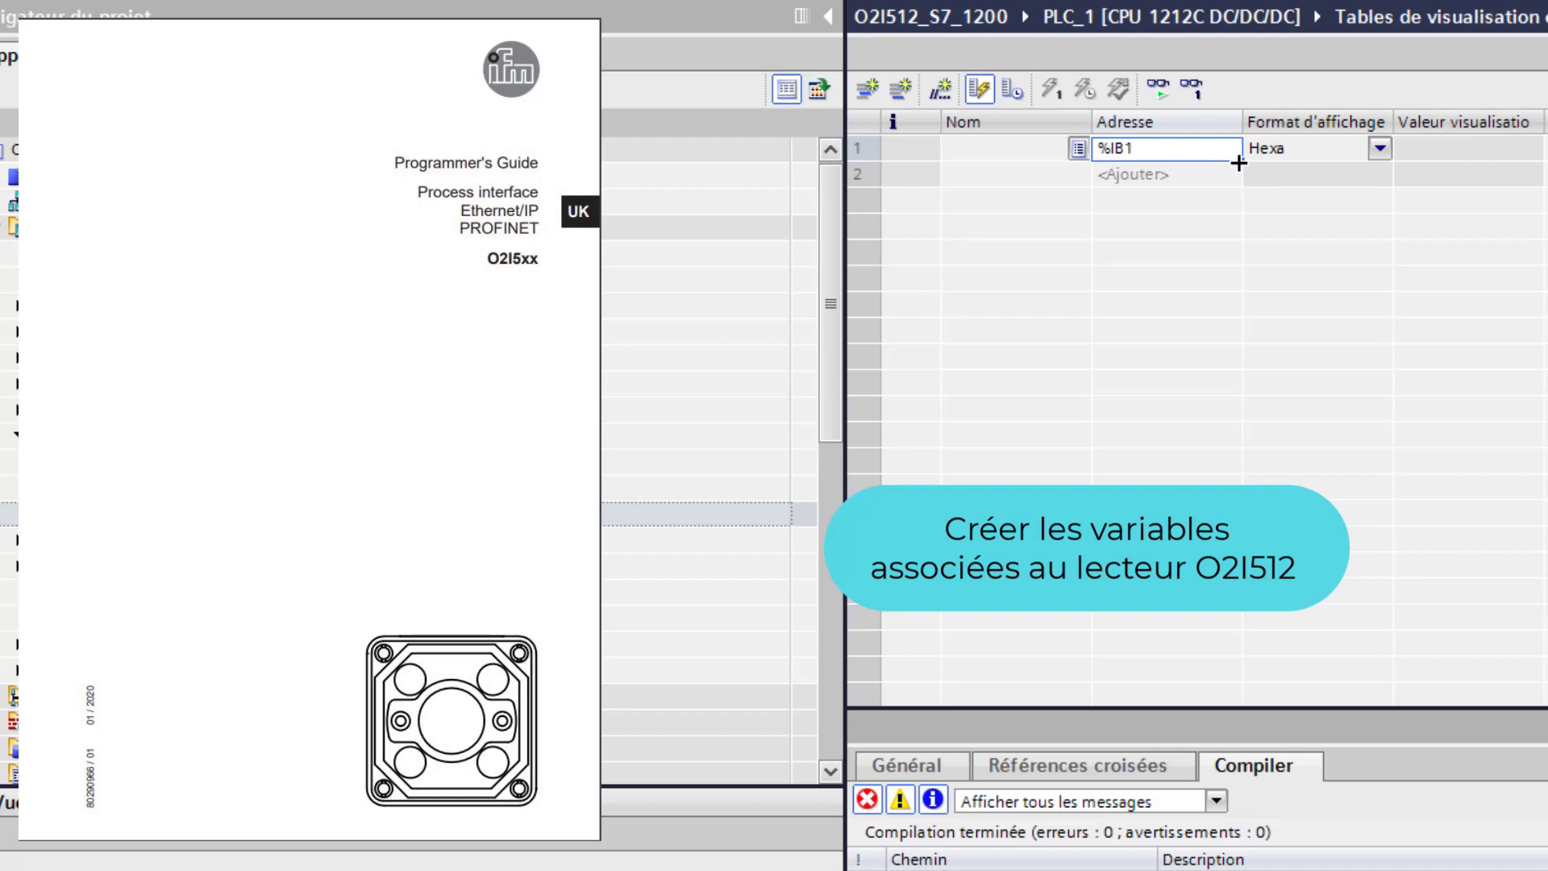
drag(1239, 163, 1234, 325)
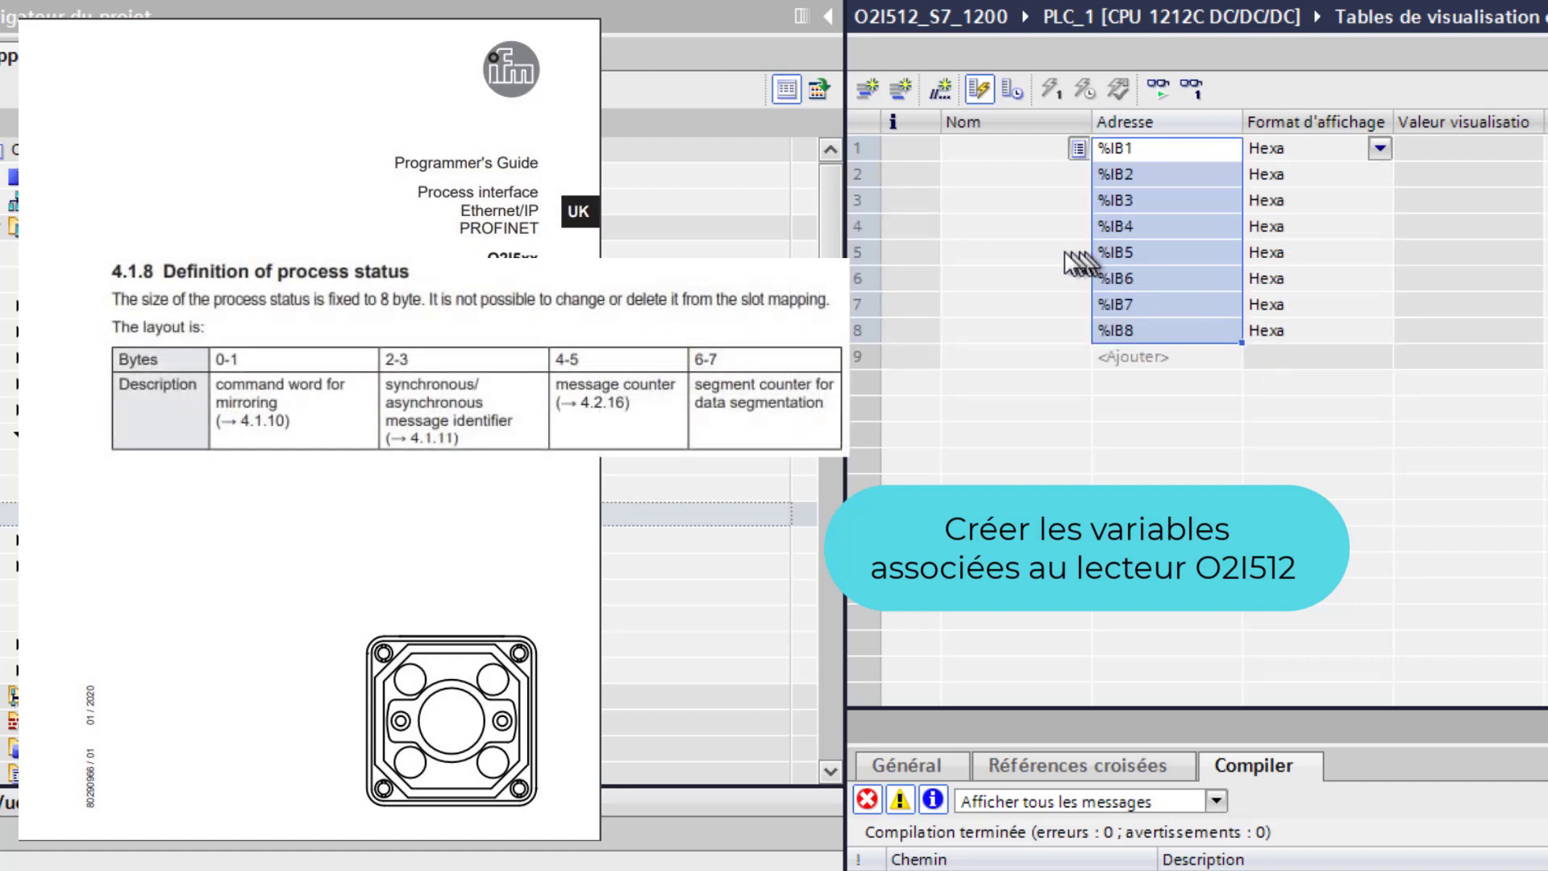
click(1012, 252)
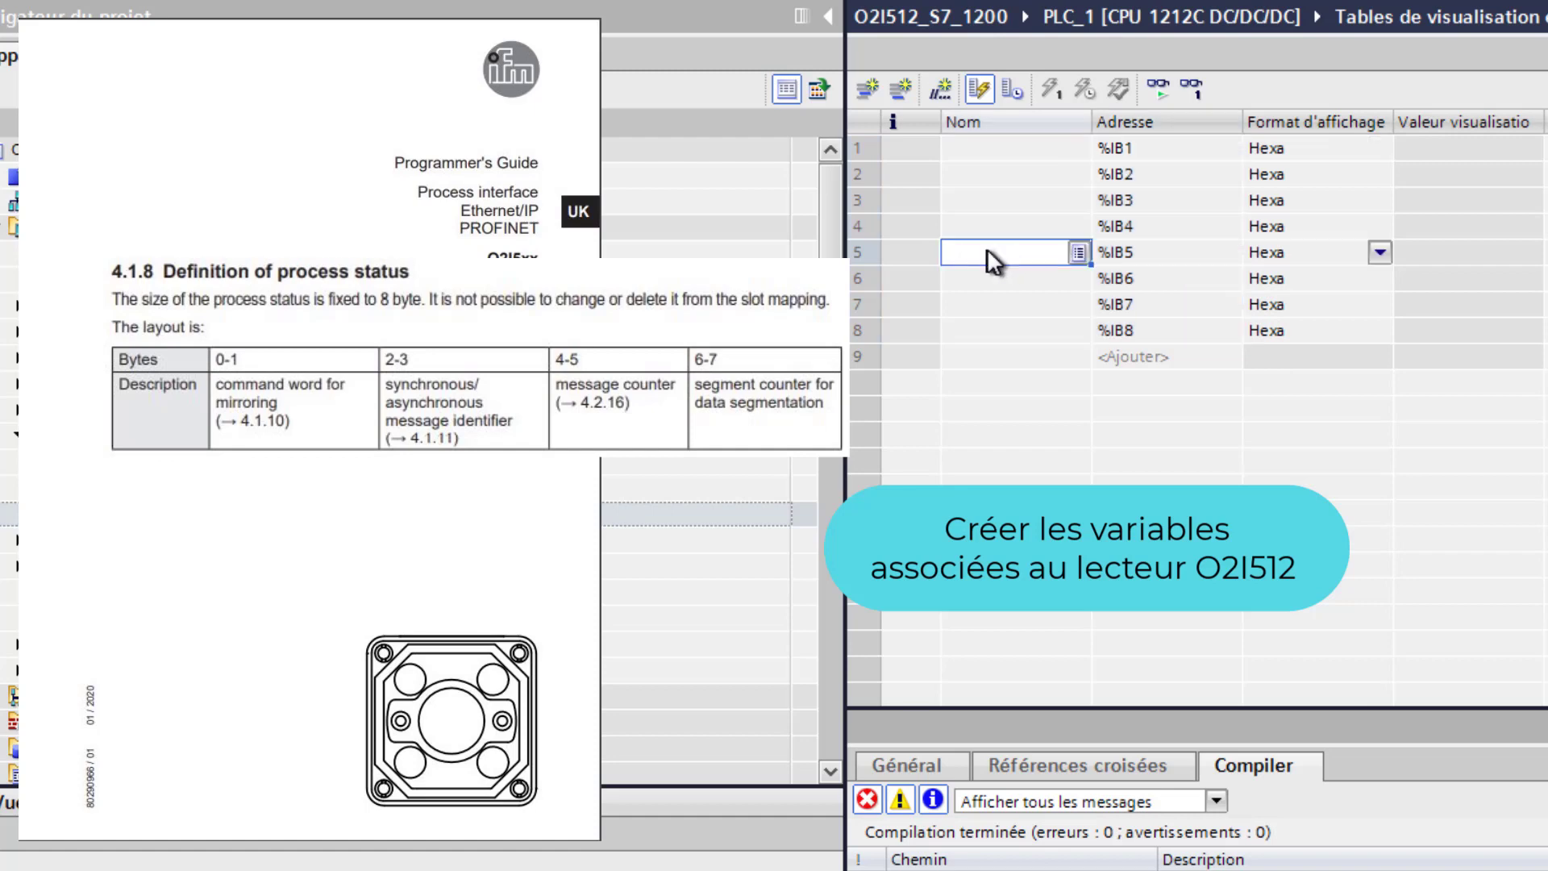
click(1161, 254)
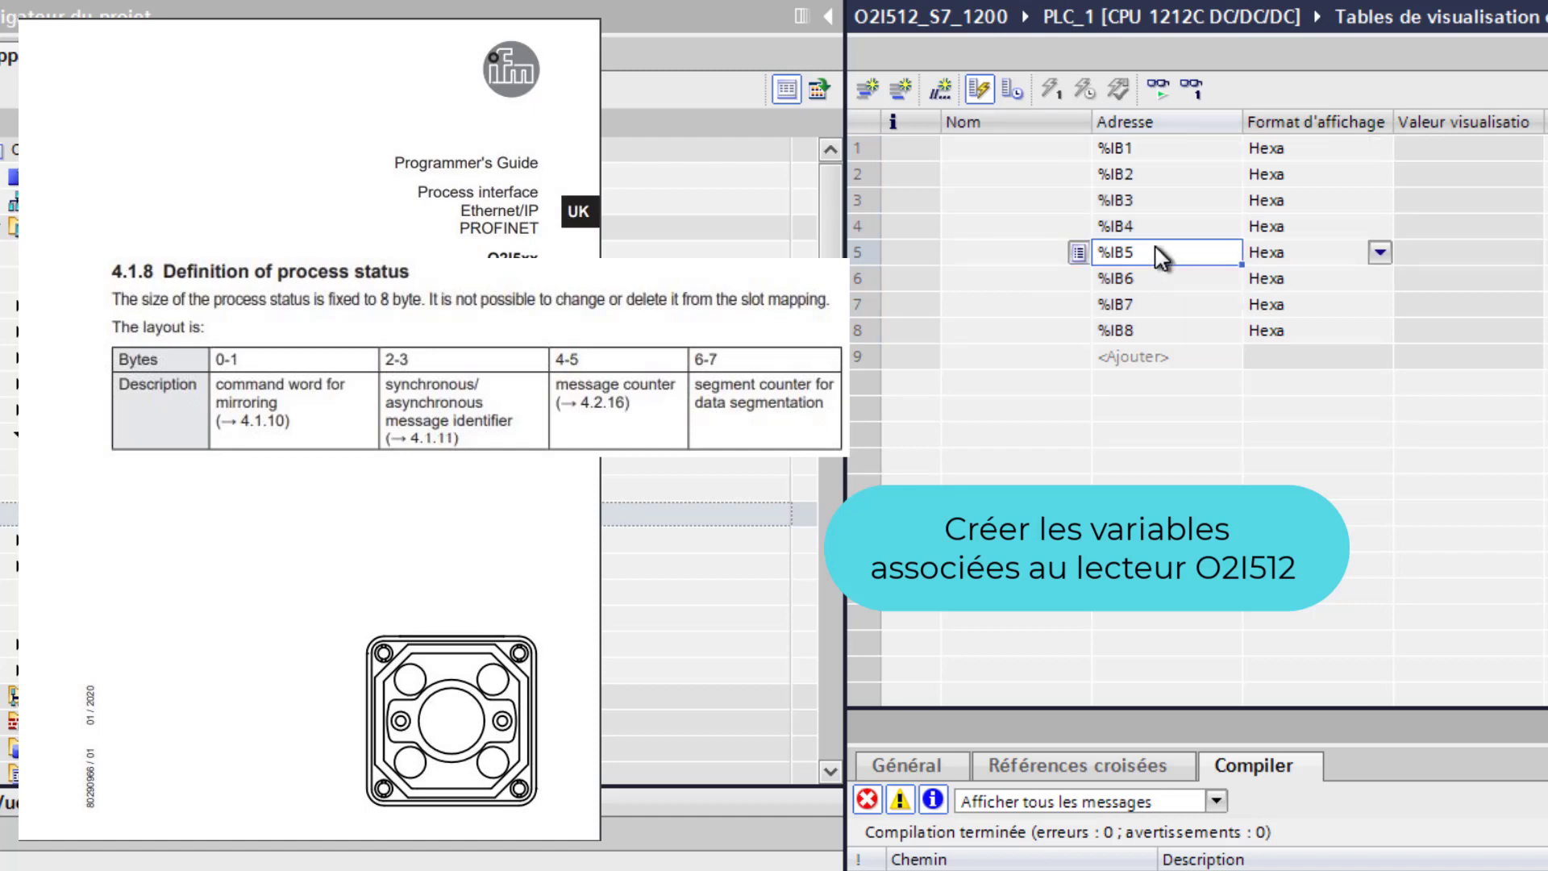
Replace the address %IB5 with the word %IW5 and delete the redundant %IB6 row
text(iw5)
key(Return)
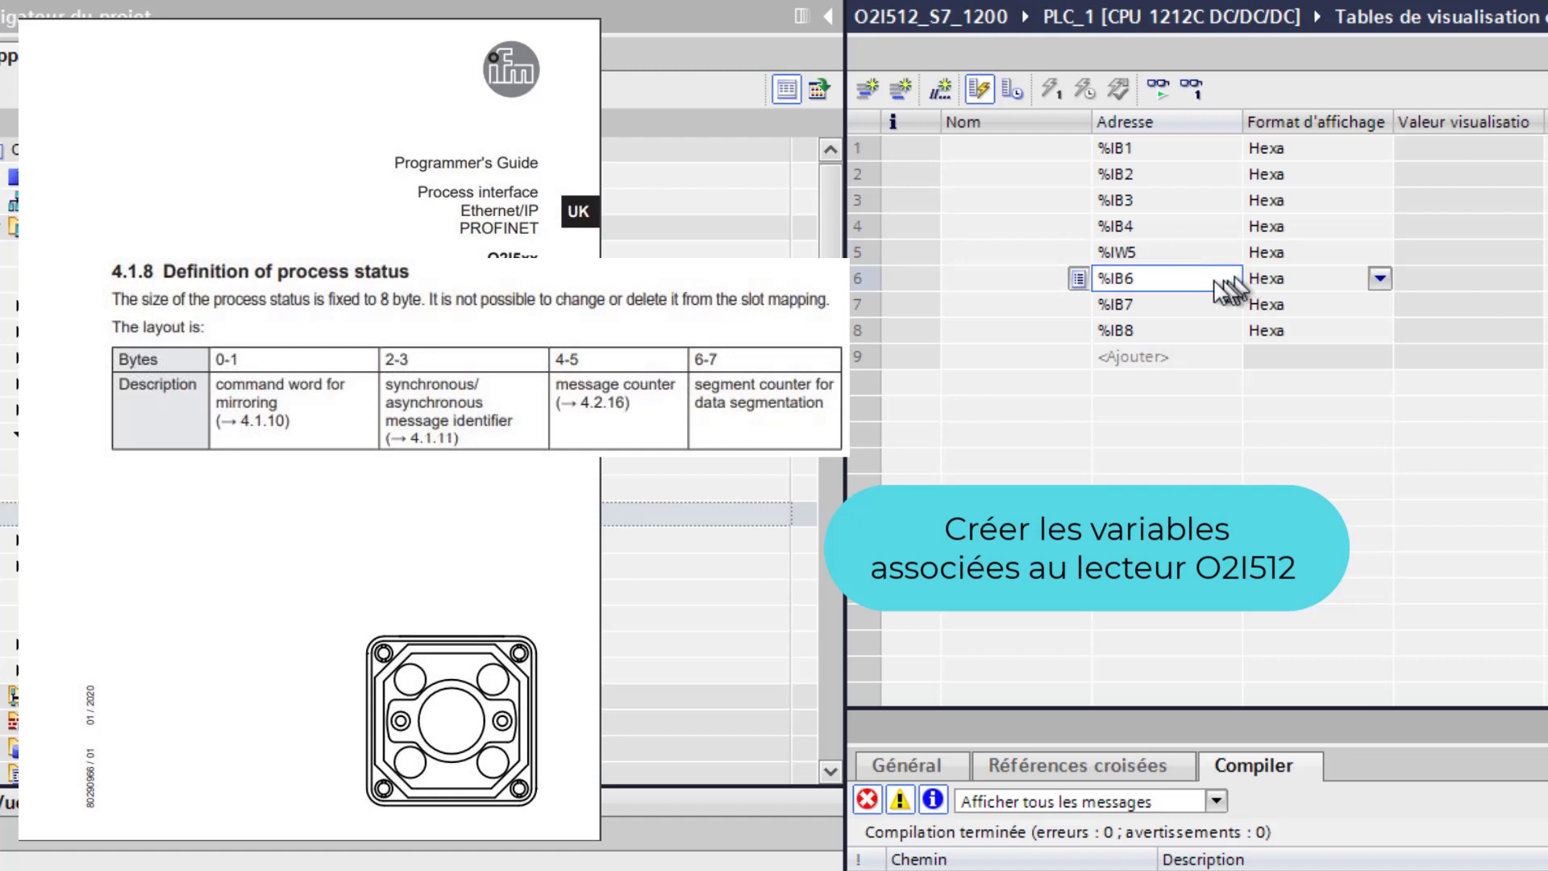
click(867, 284)
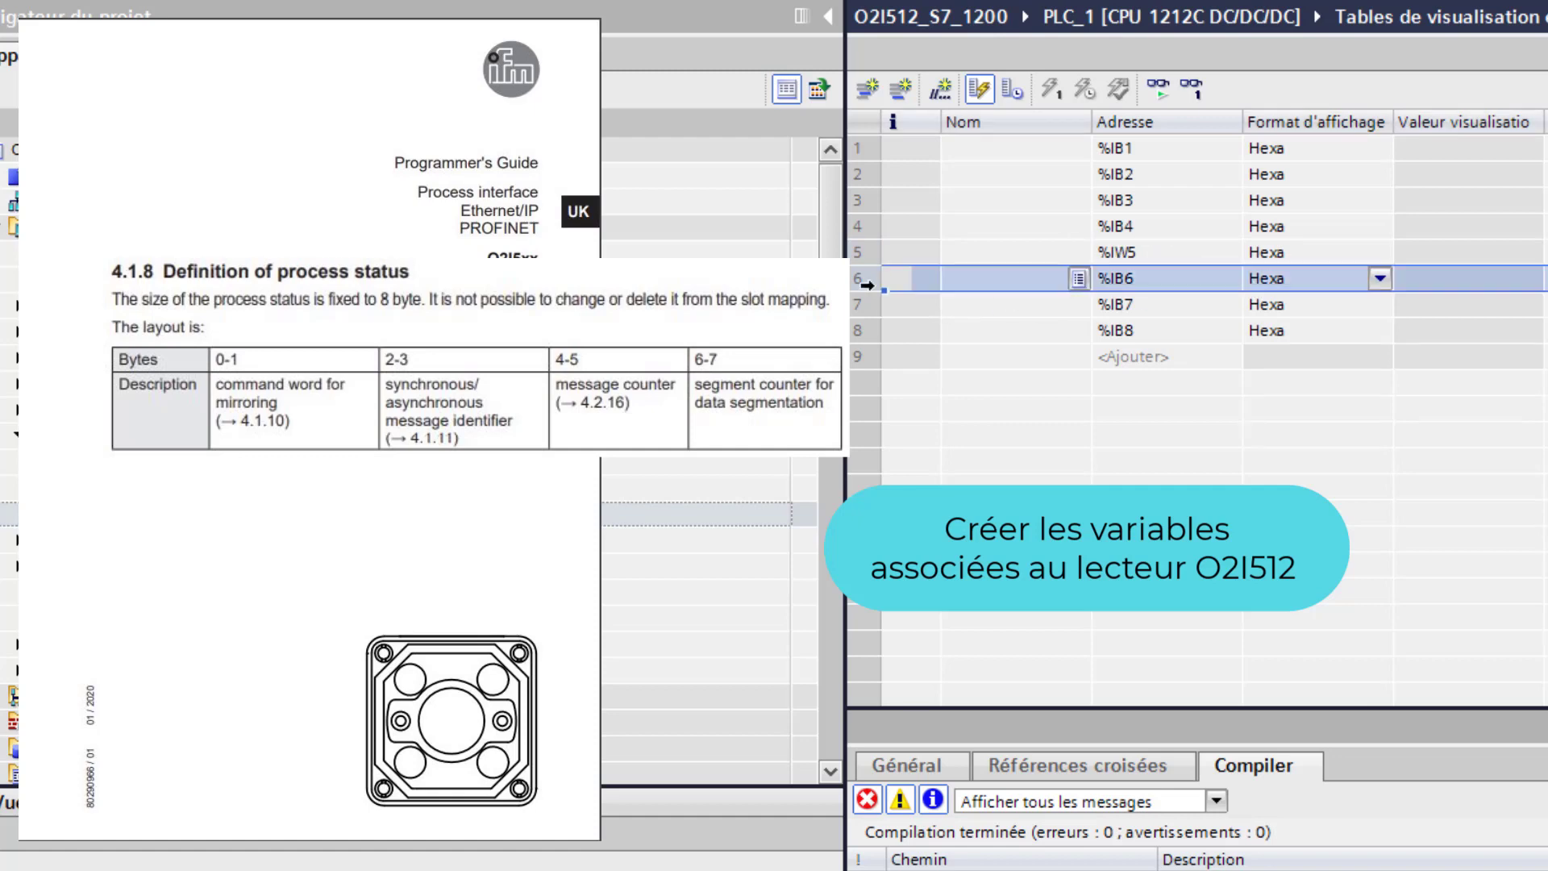
key(Delete)
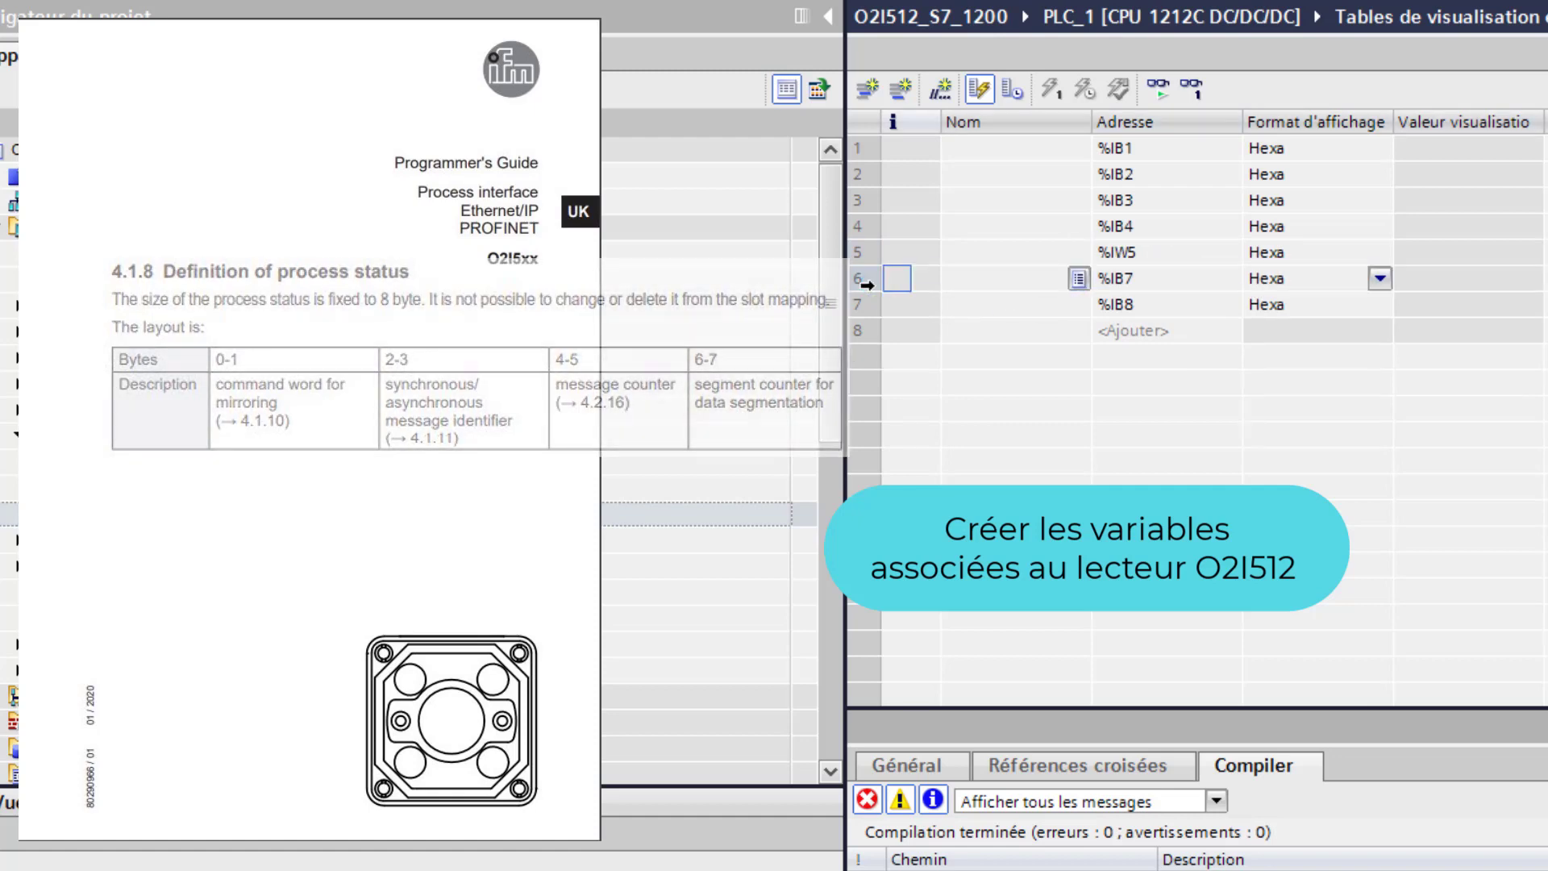
Set the display format of %IW5 to DEC
click(1364, 255)
click(1379, 254)
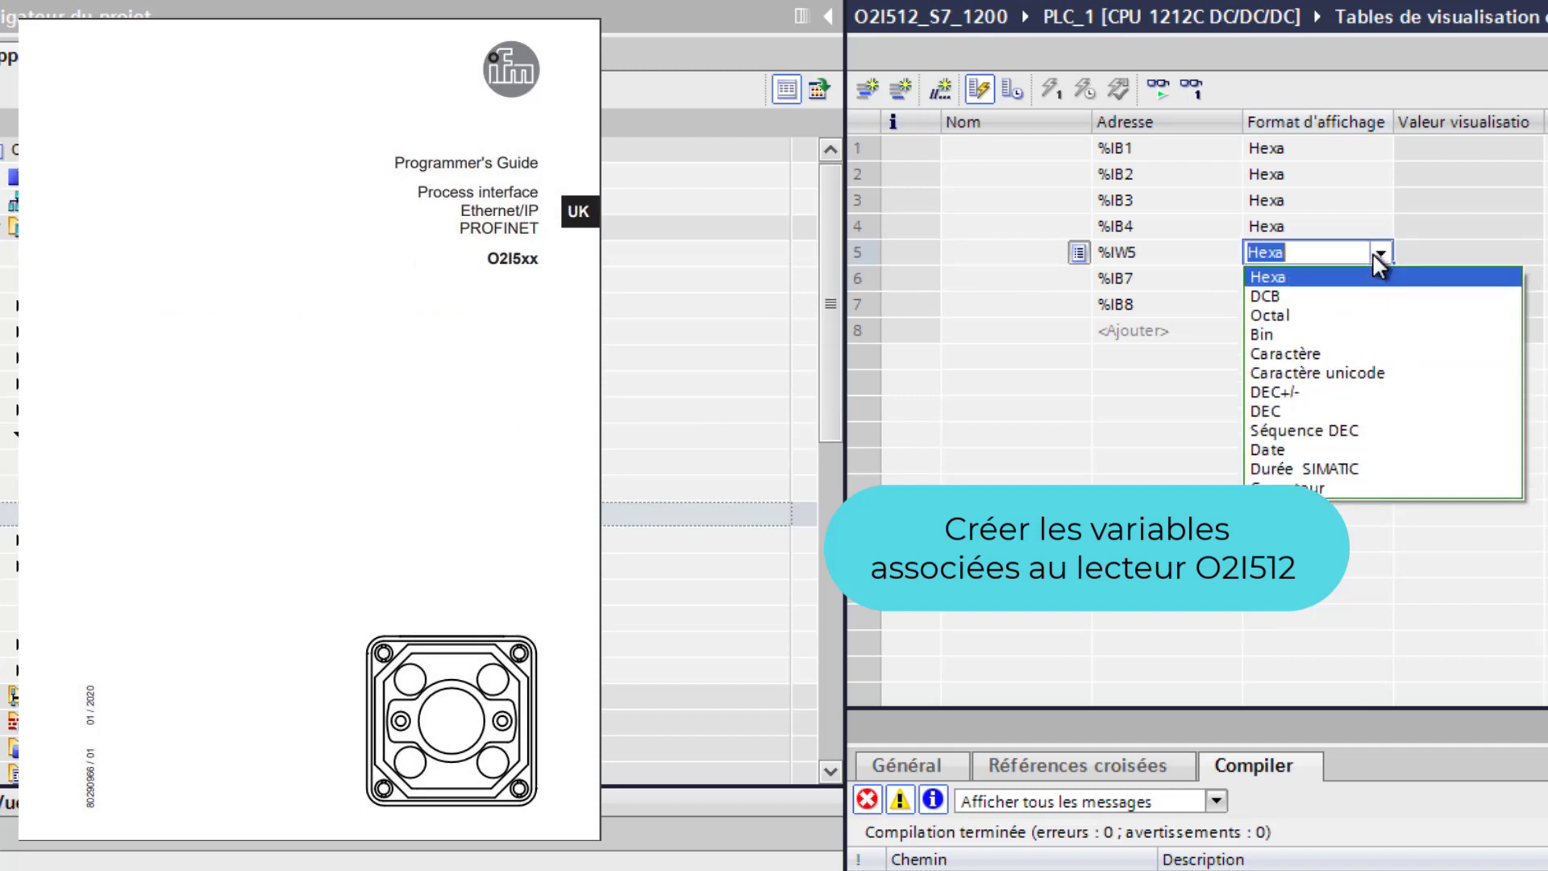
click(1315, 413)
Insert an empty comment line in row 8 of the watch table and add the address %IB68 in the row beneath
click(953, 332)
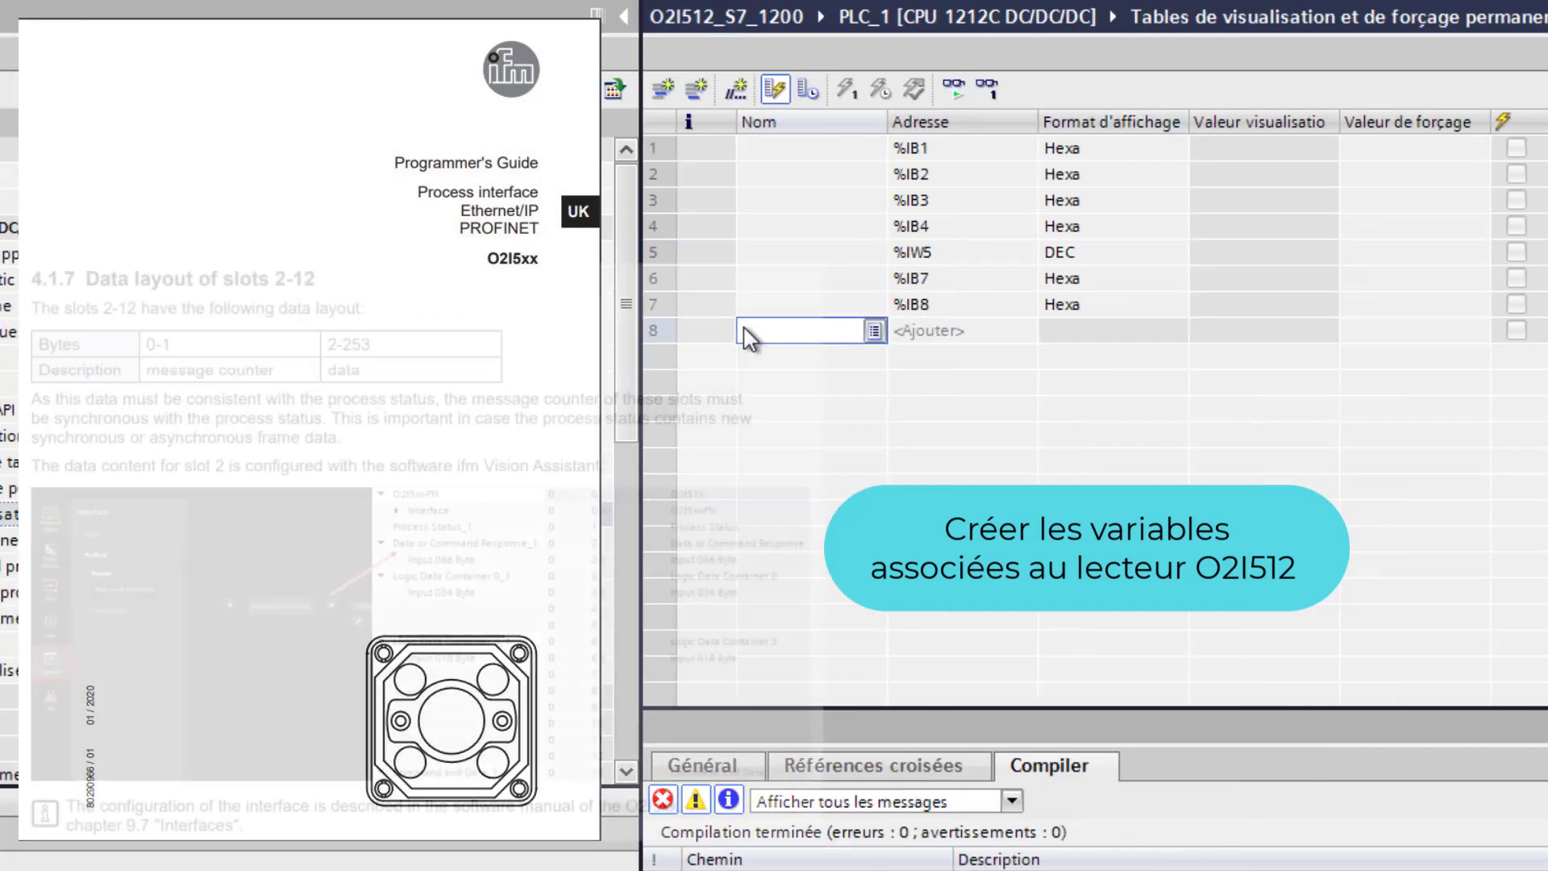
key(Return)
click(919, 352)
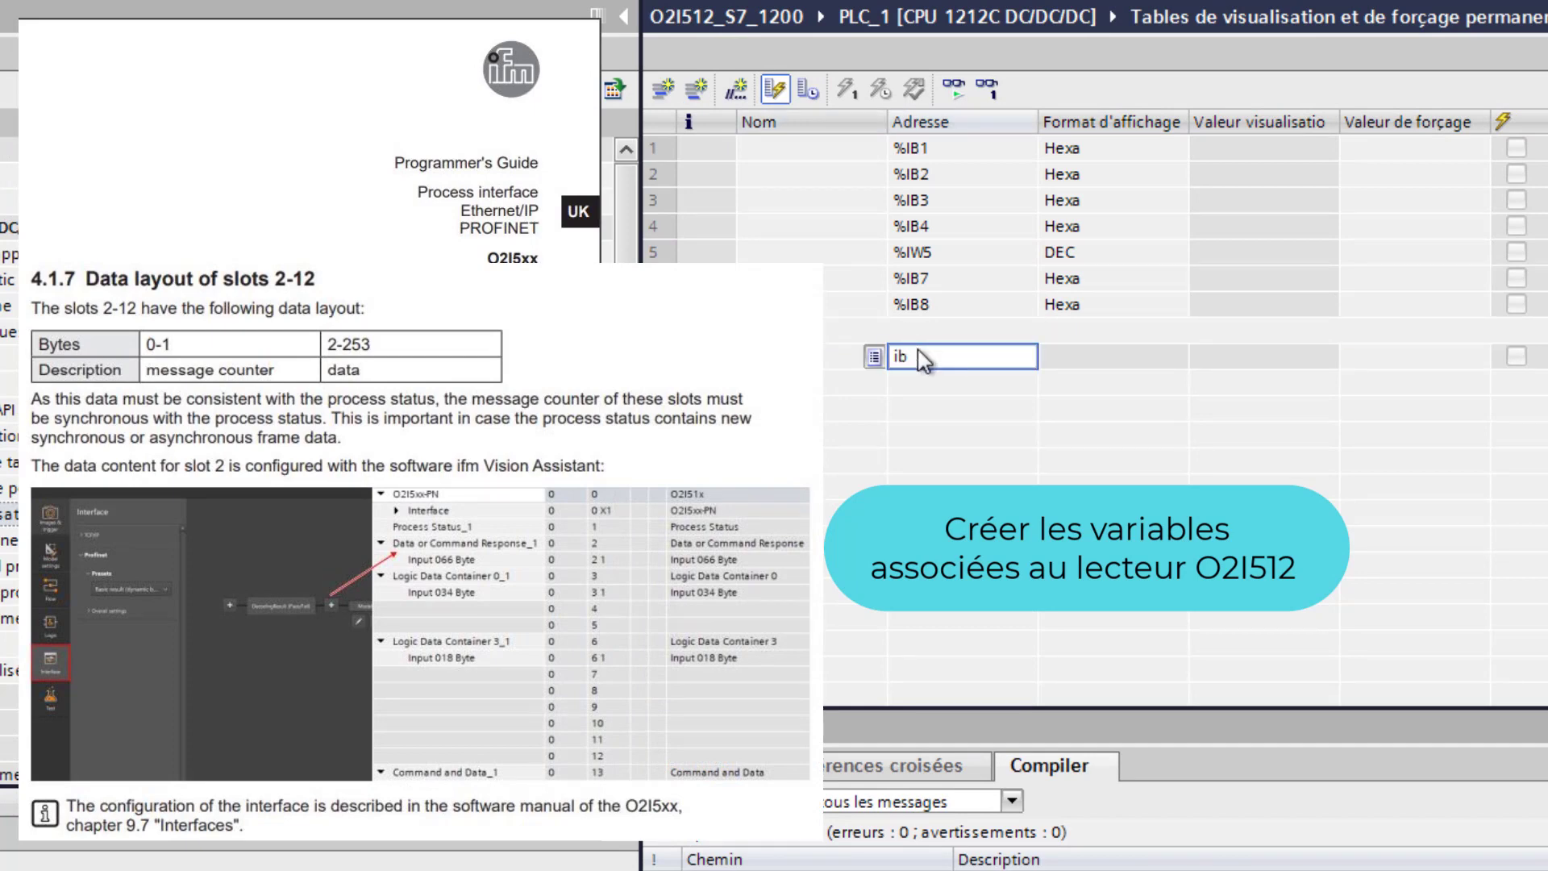
text(68)
key(Return)
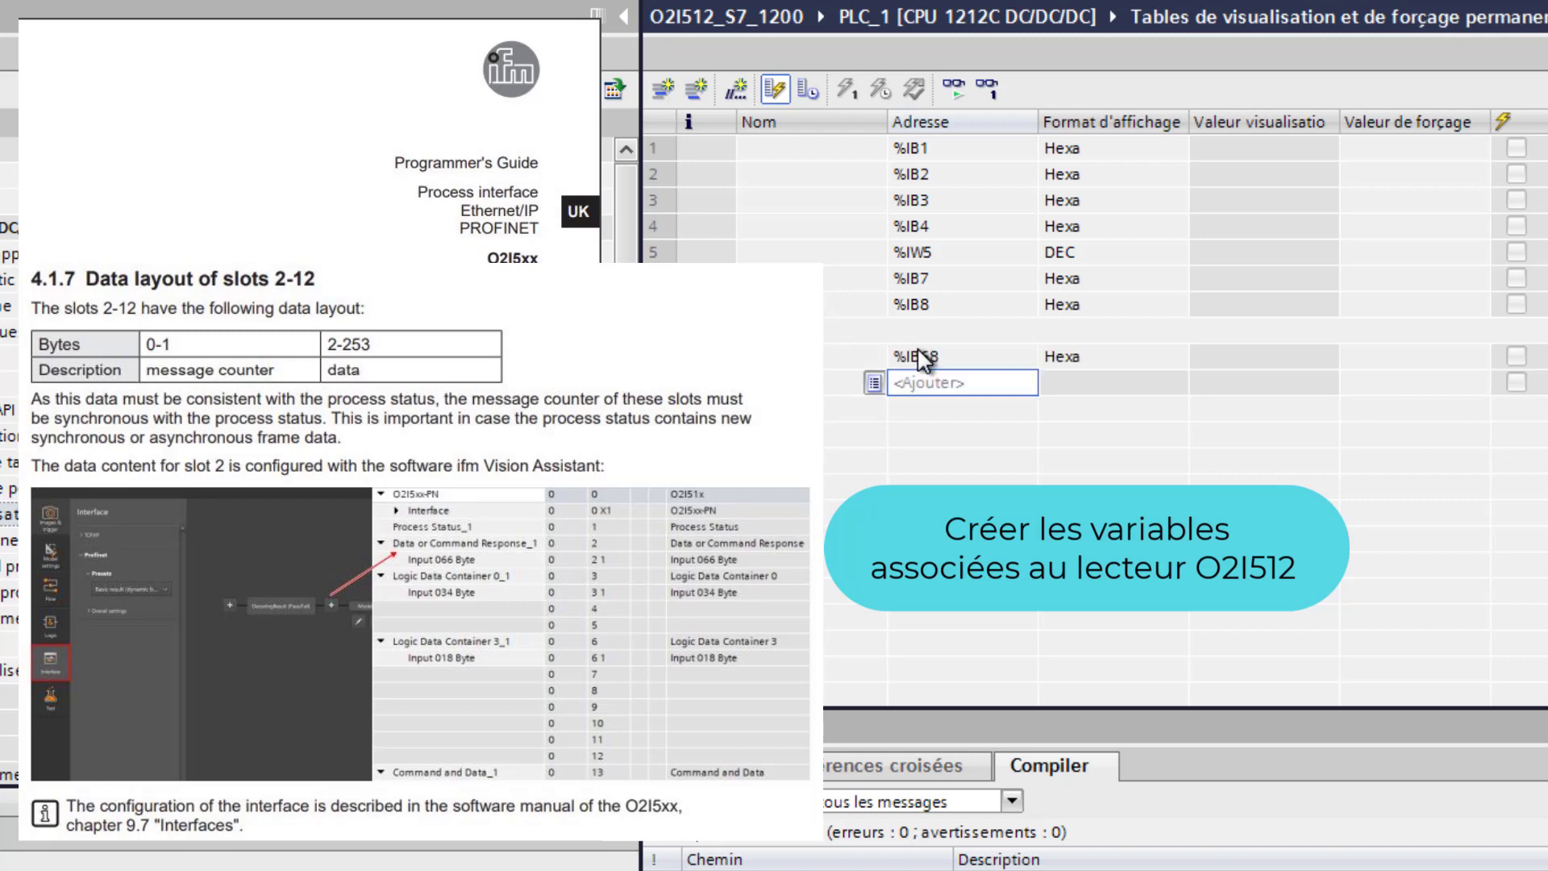
Set the display format of %IB68 to Caractère and fill its address and format down the table as consecutive bytes beyond %IB105
click(1155, 358)
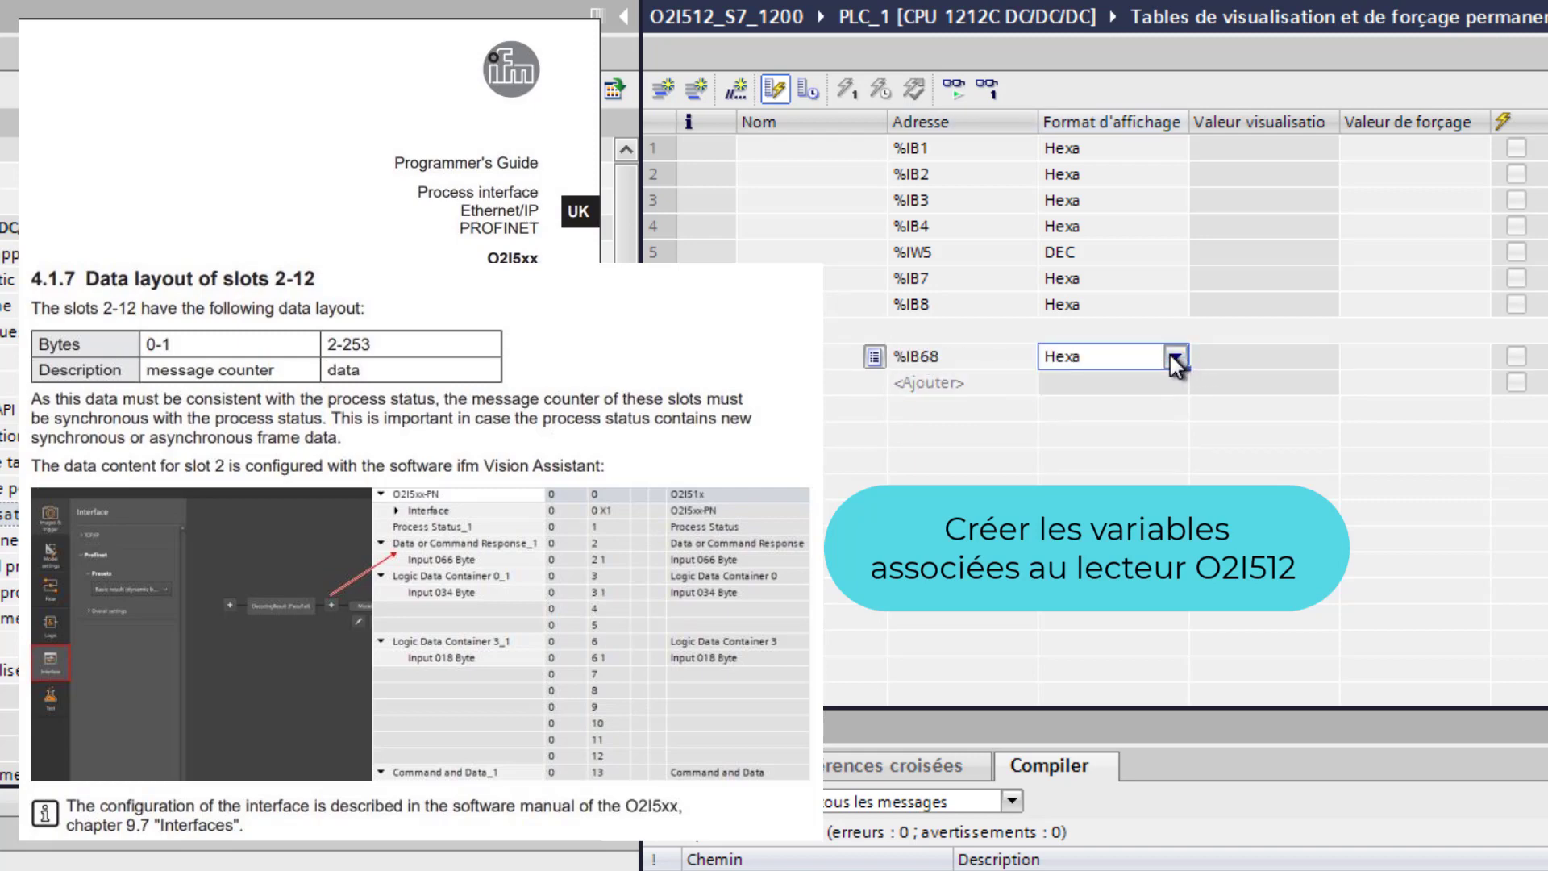
click(1174, 357)
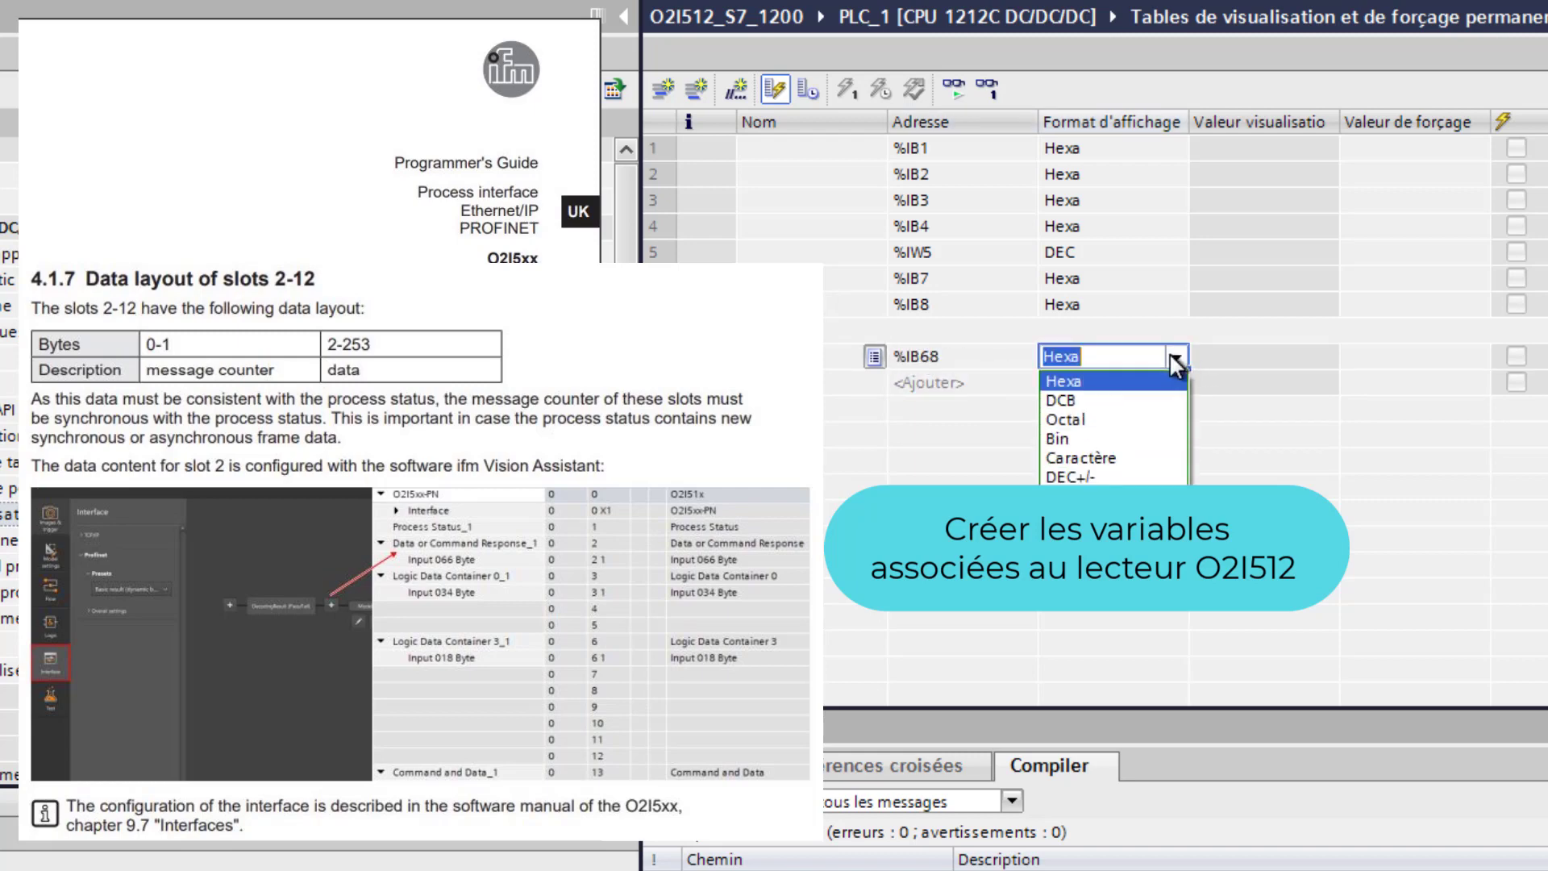
click(1137, 458)
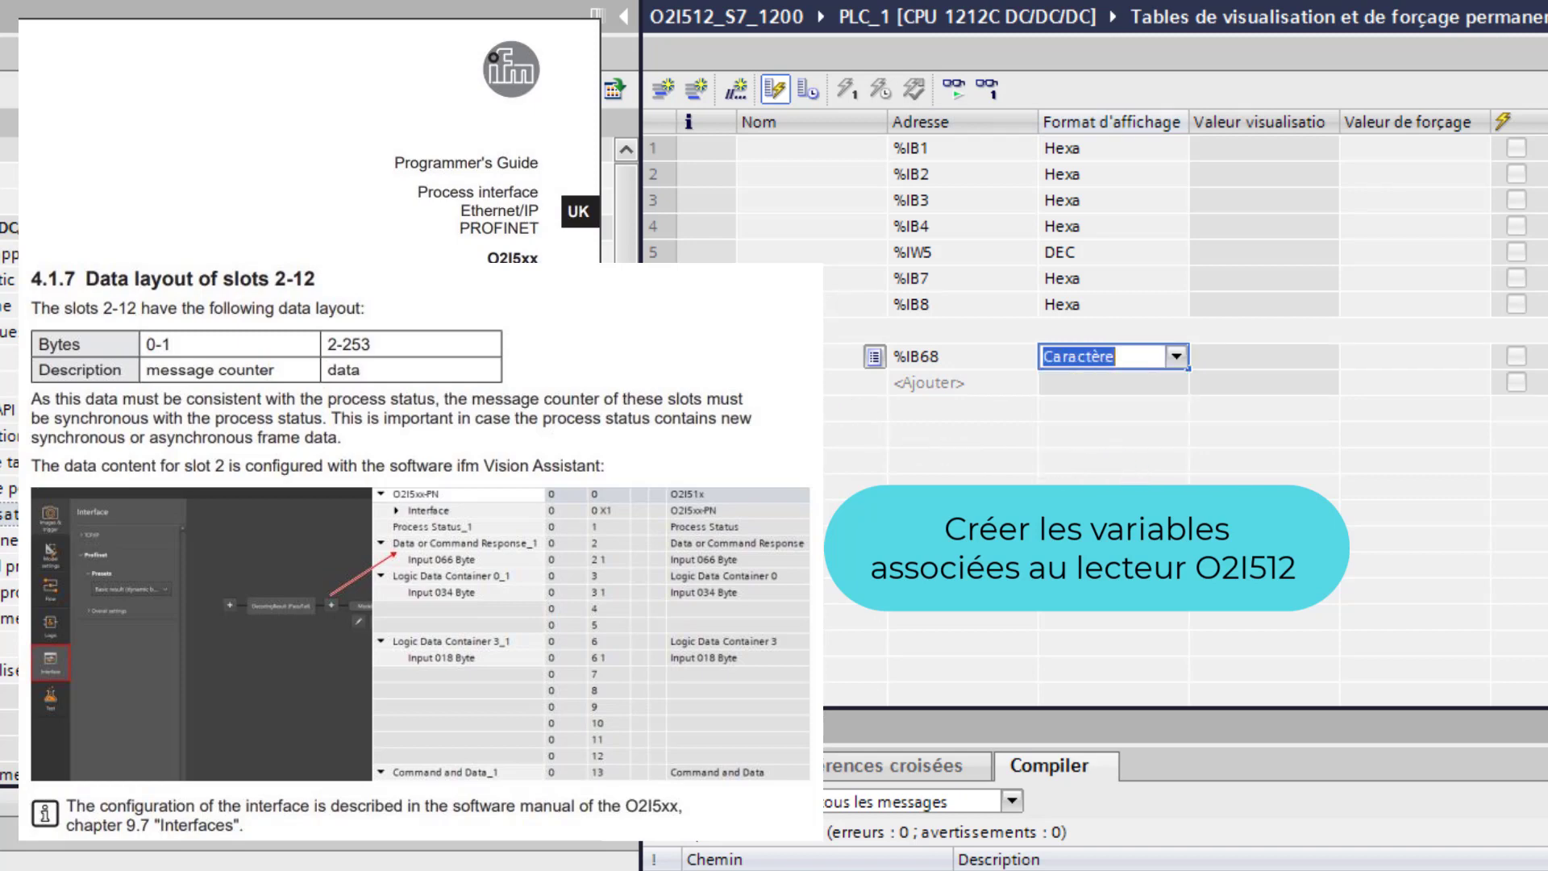
drag(951, 356, 1183, 669)
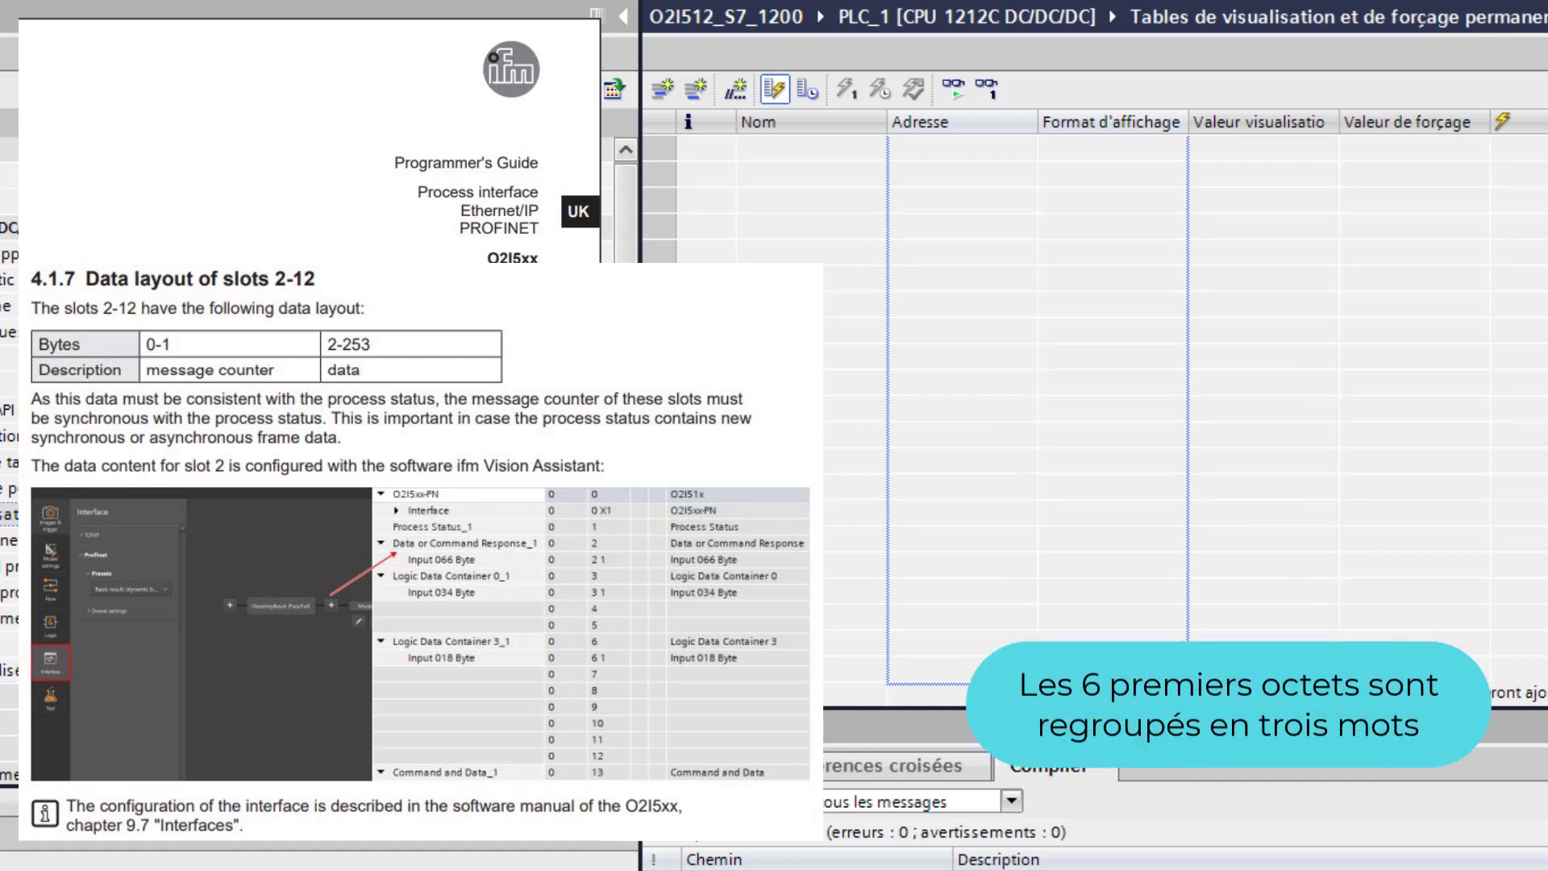
drag(1183, 670, 1183, 670)
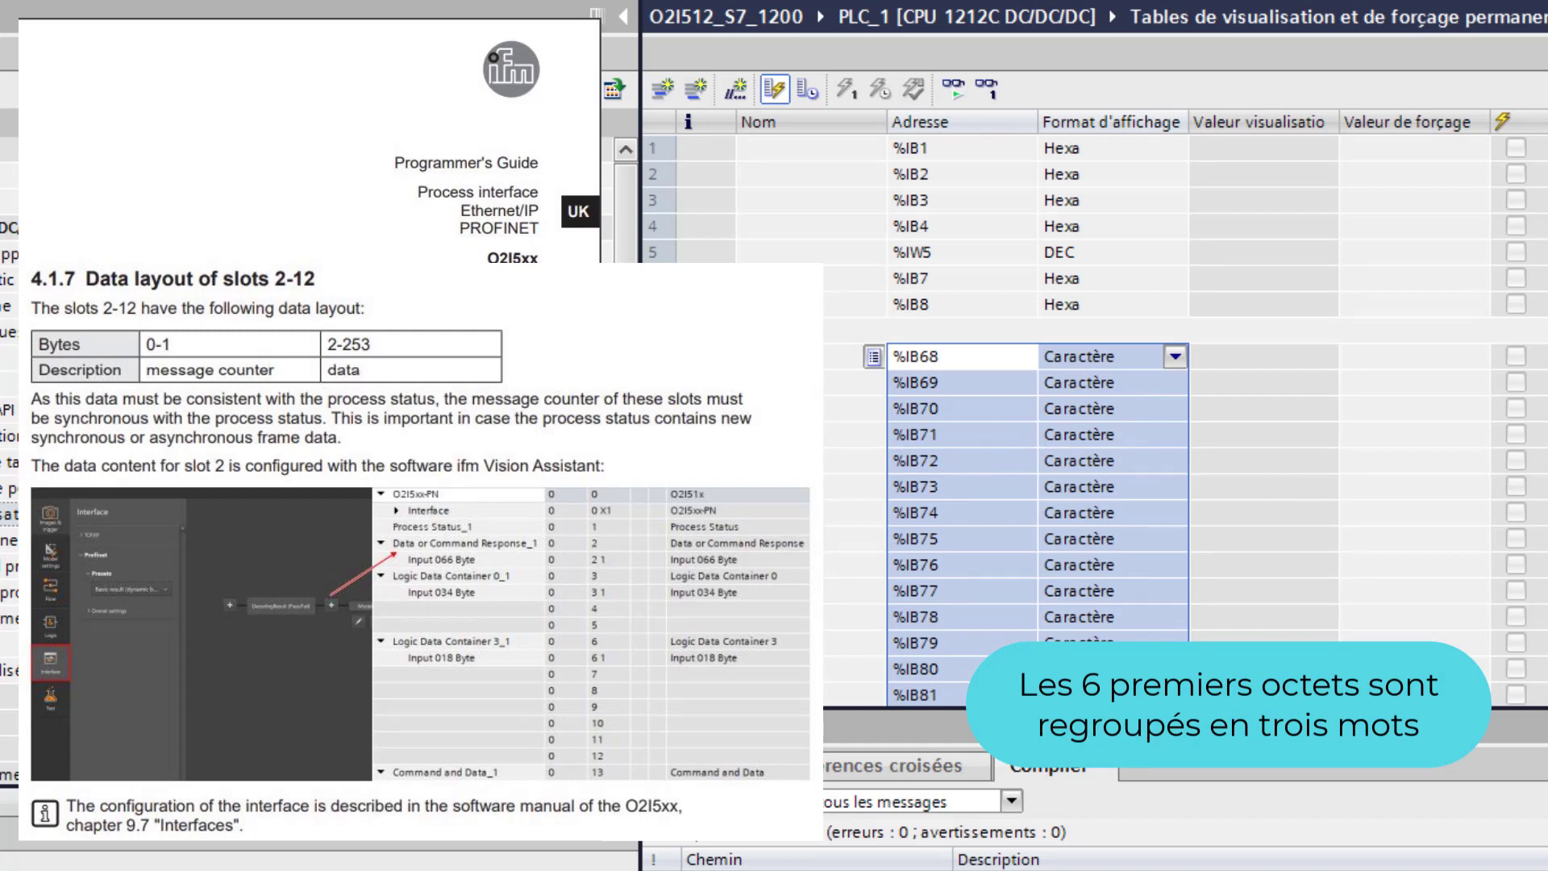
Replace the addresses %IB68, %IB69 and %IB70 with the words %IW68, %IW70 and %IW72
click(969, 356)
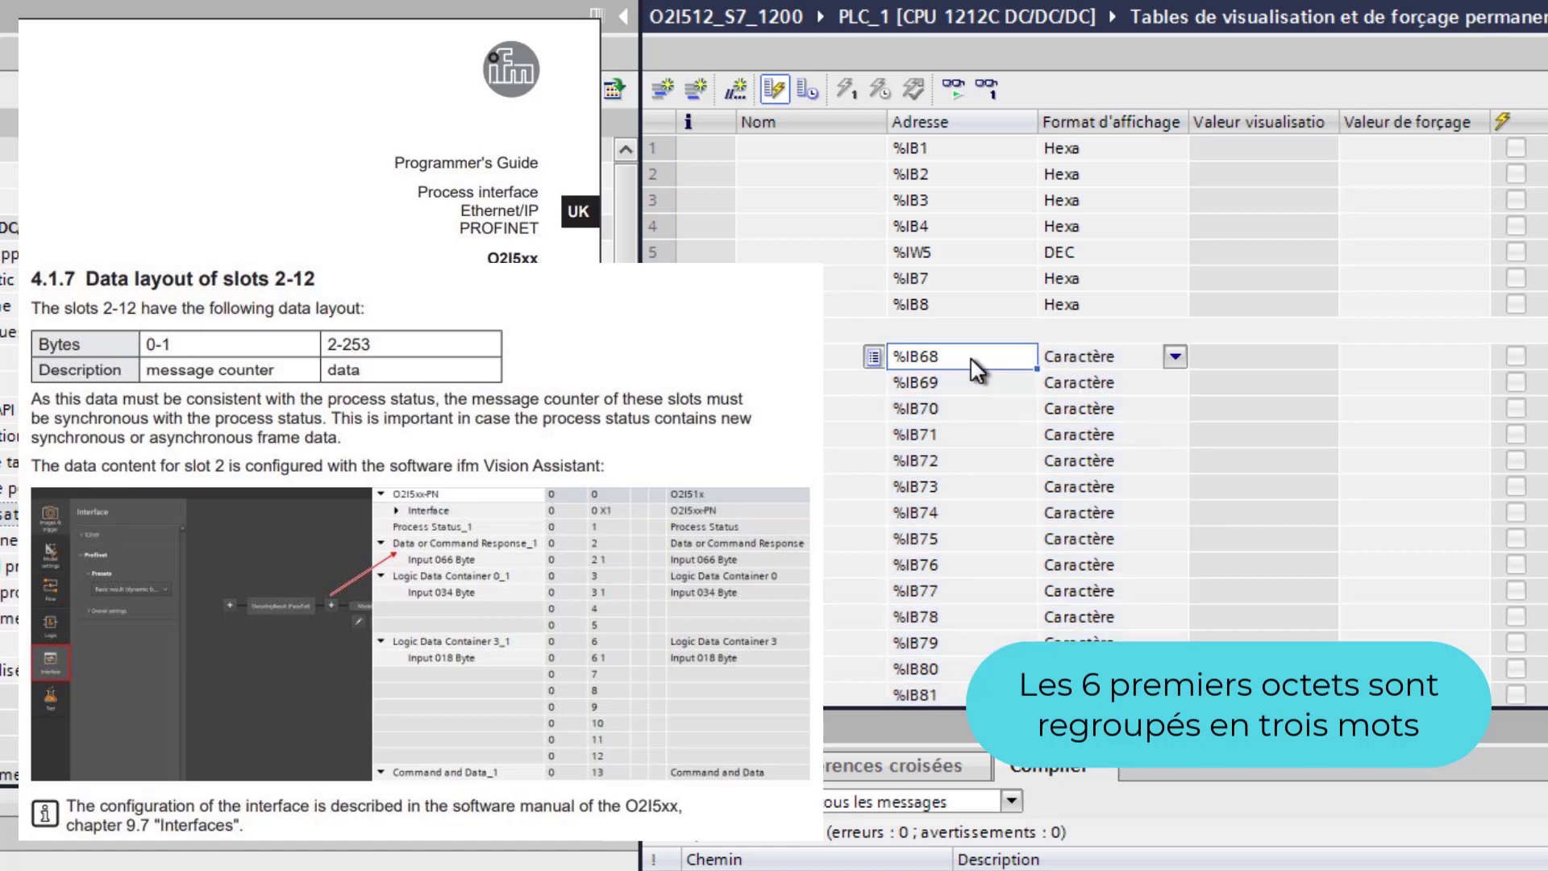
click(971, 360)
text(iw68)
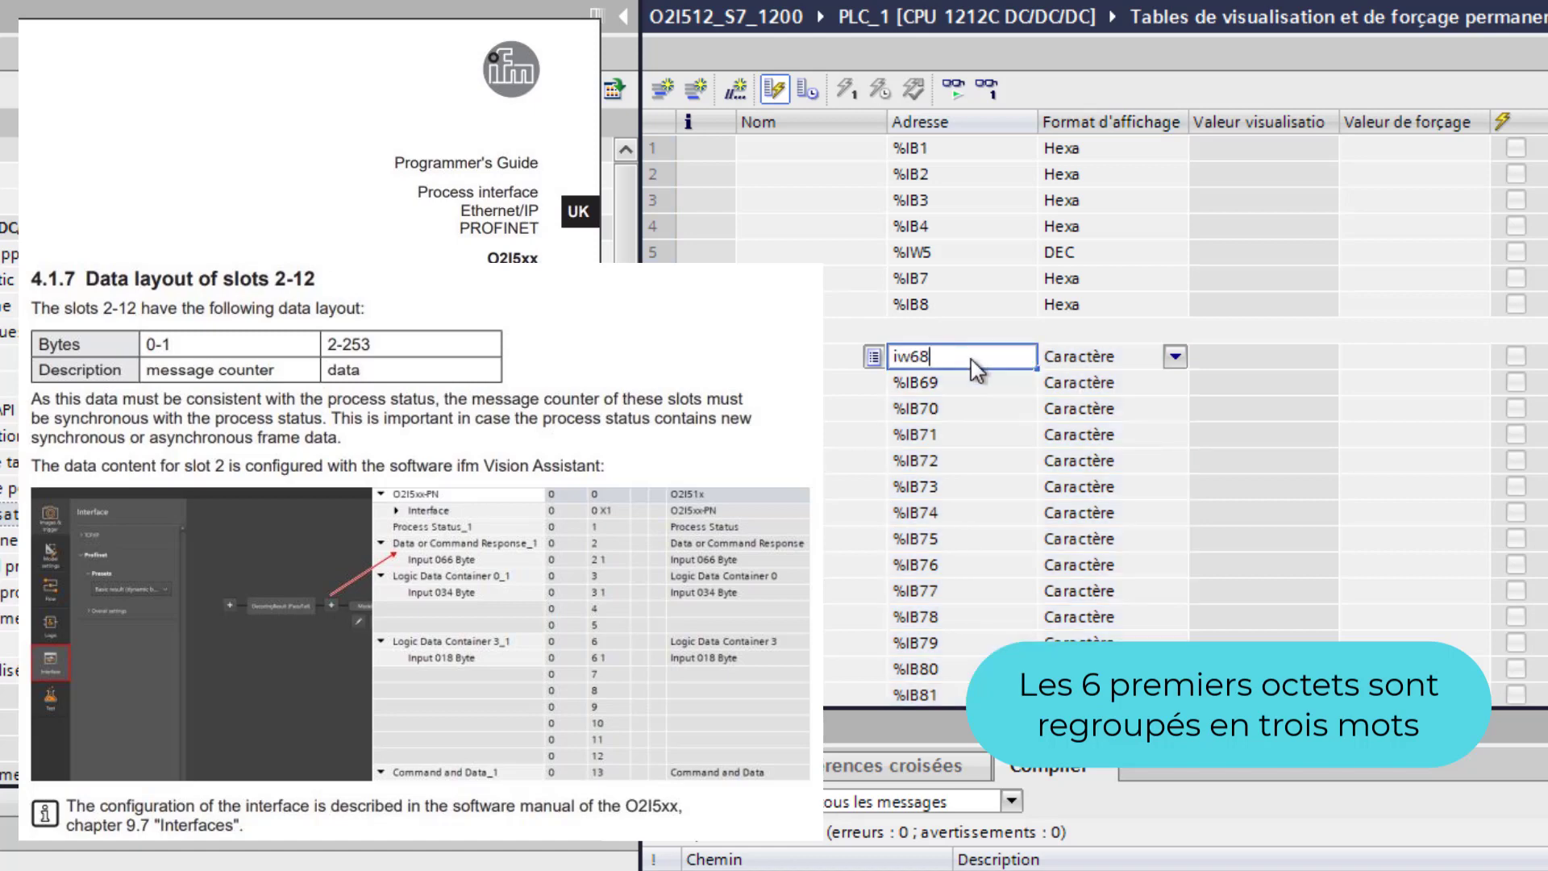
key(Return)
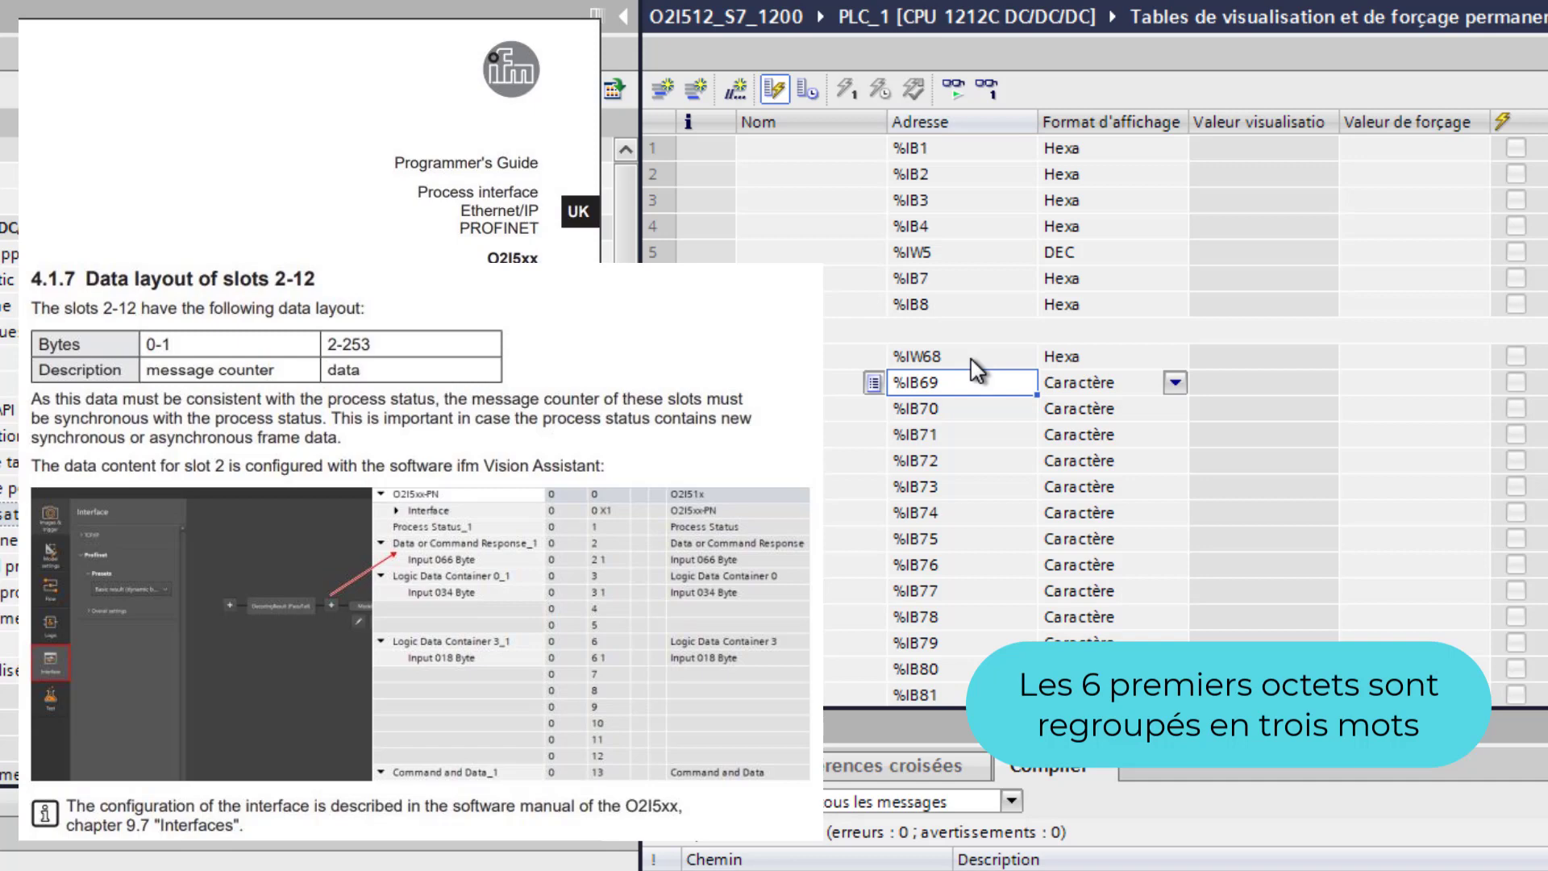
text(iw70)
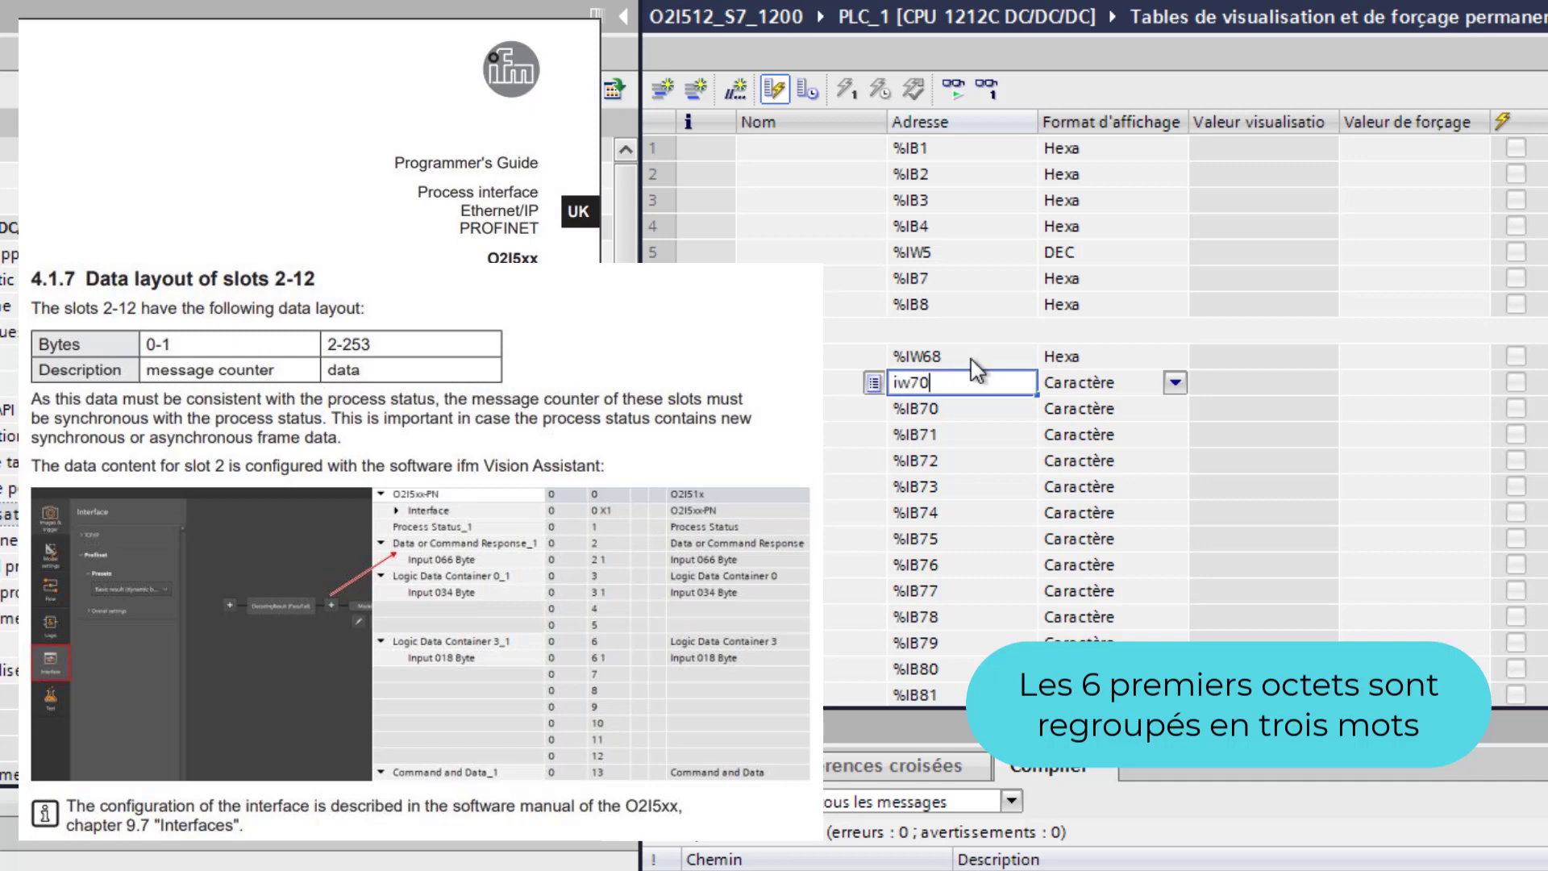
key(Return)
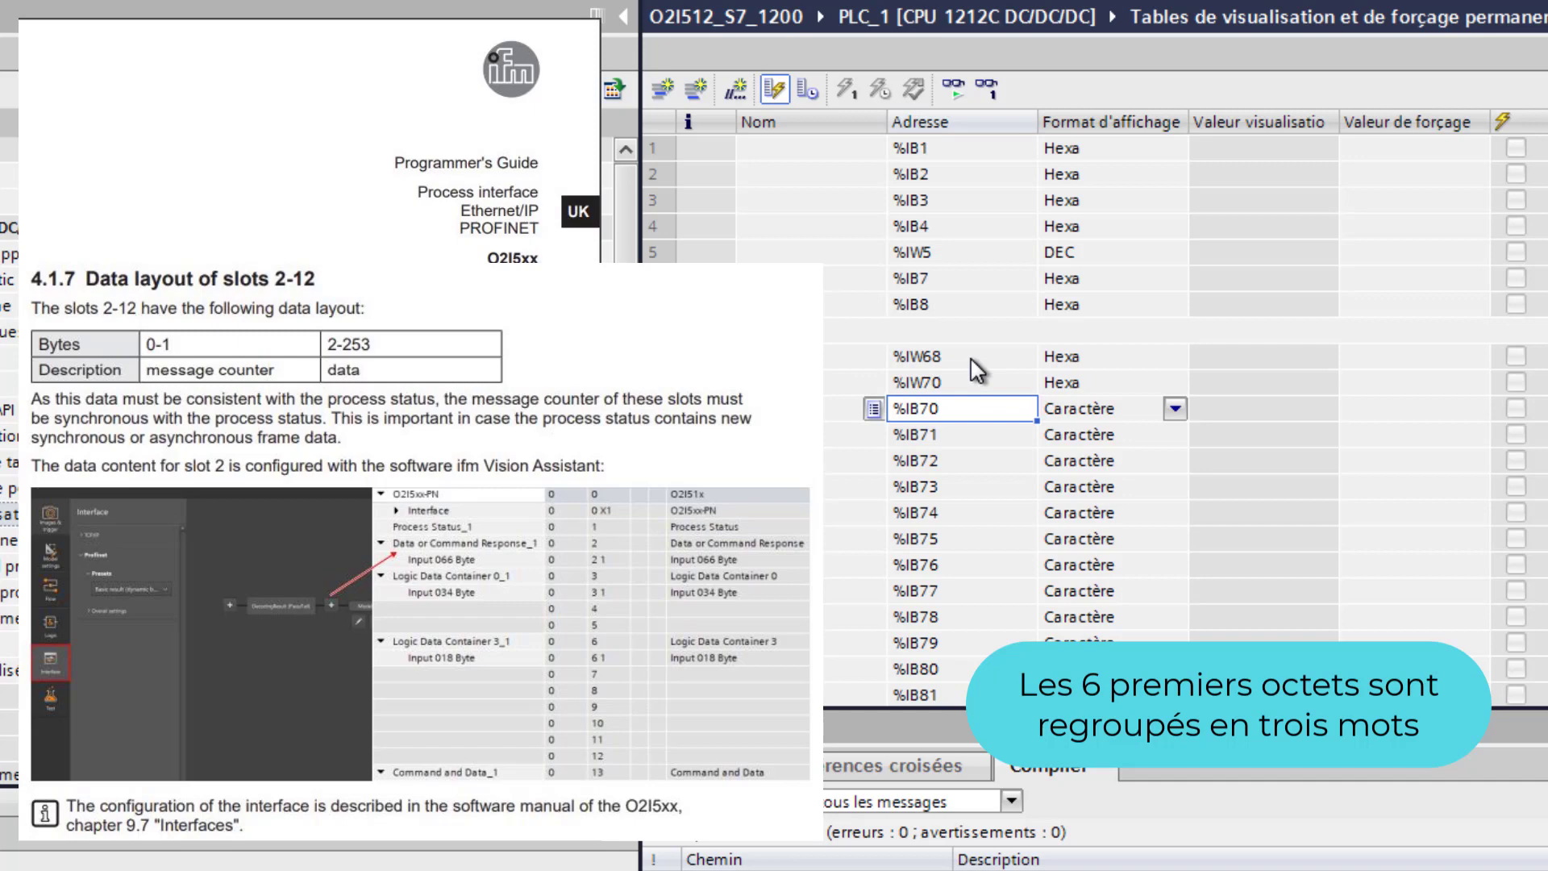
text(iw72)
key(Return)
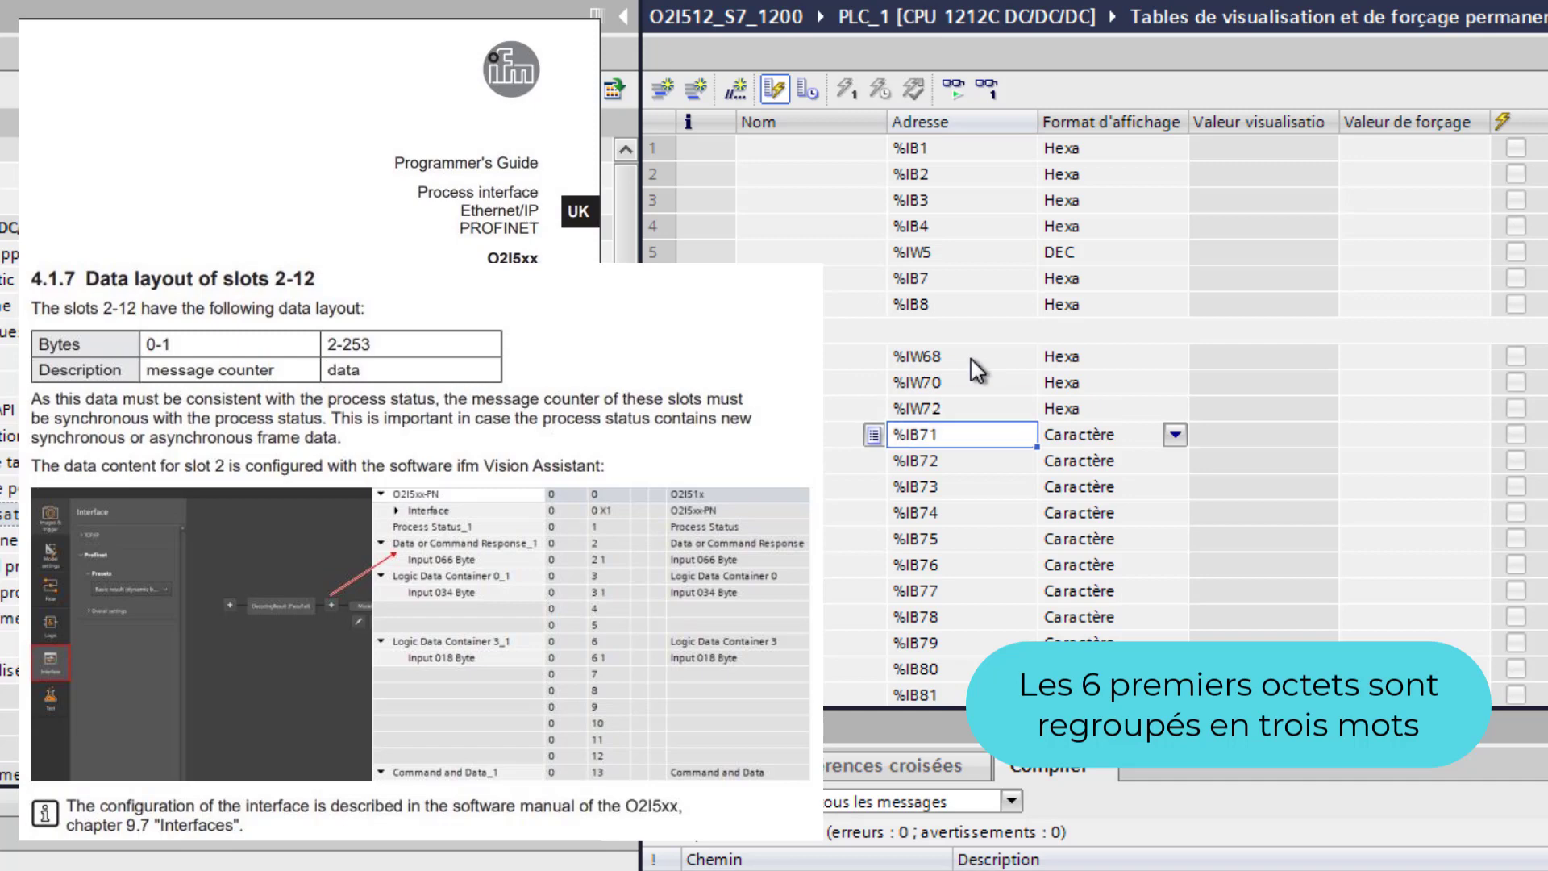
Delete the redundant rows %IB71 to %IB73 from the watch table
click(659, 435)
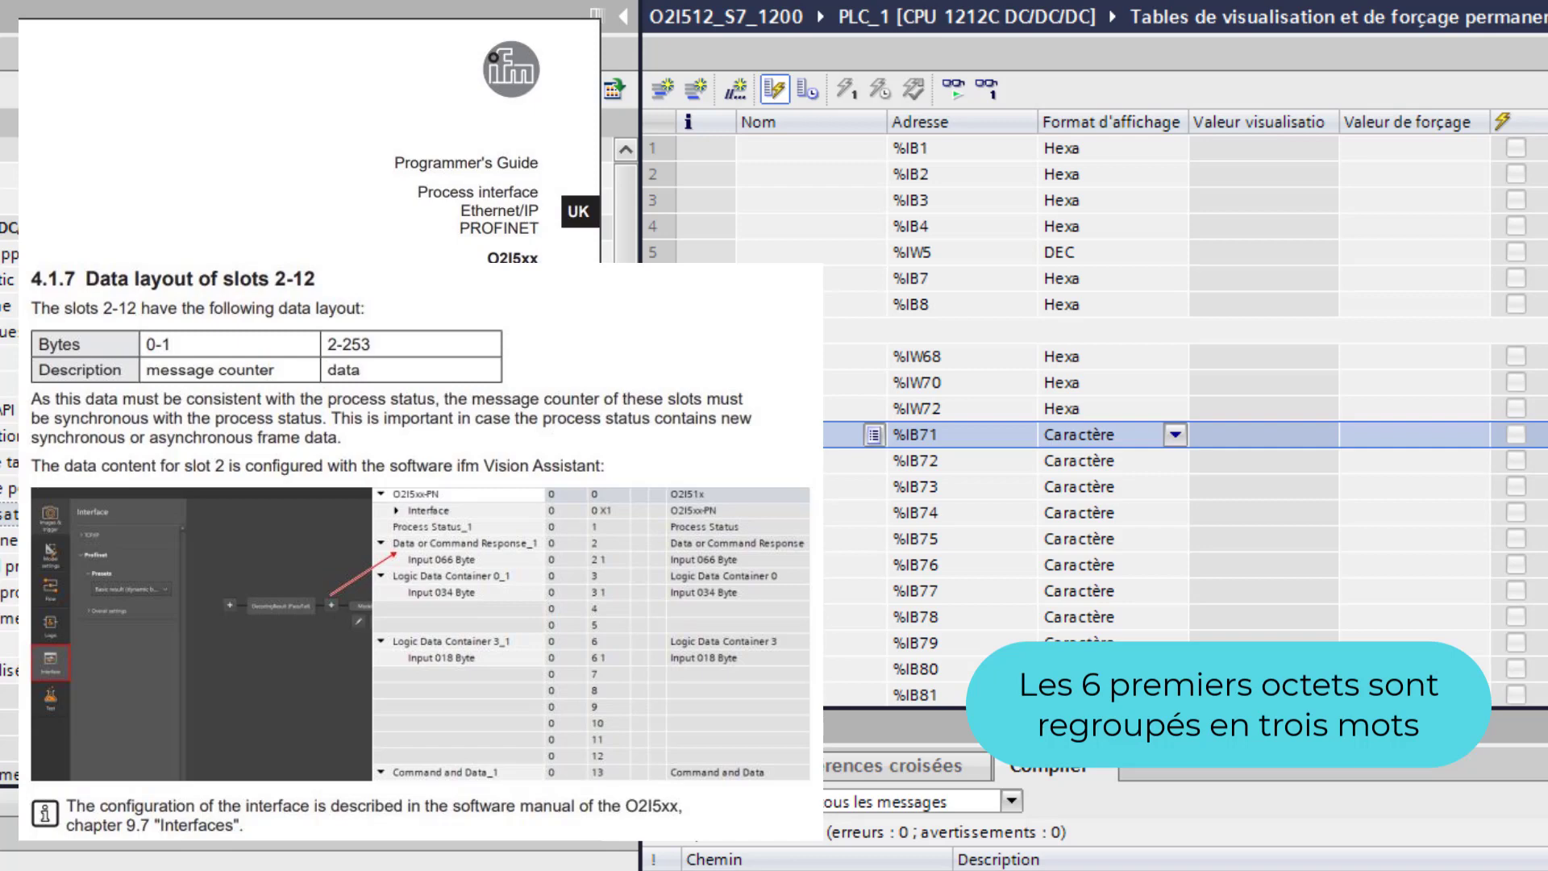
shift+click(658, 487)
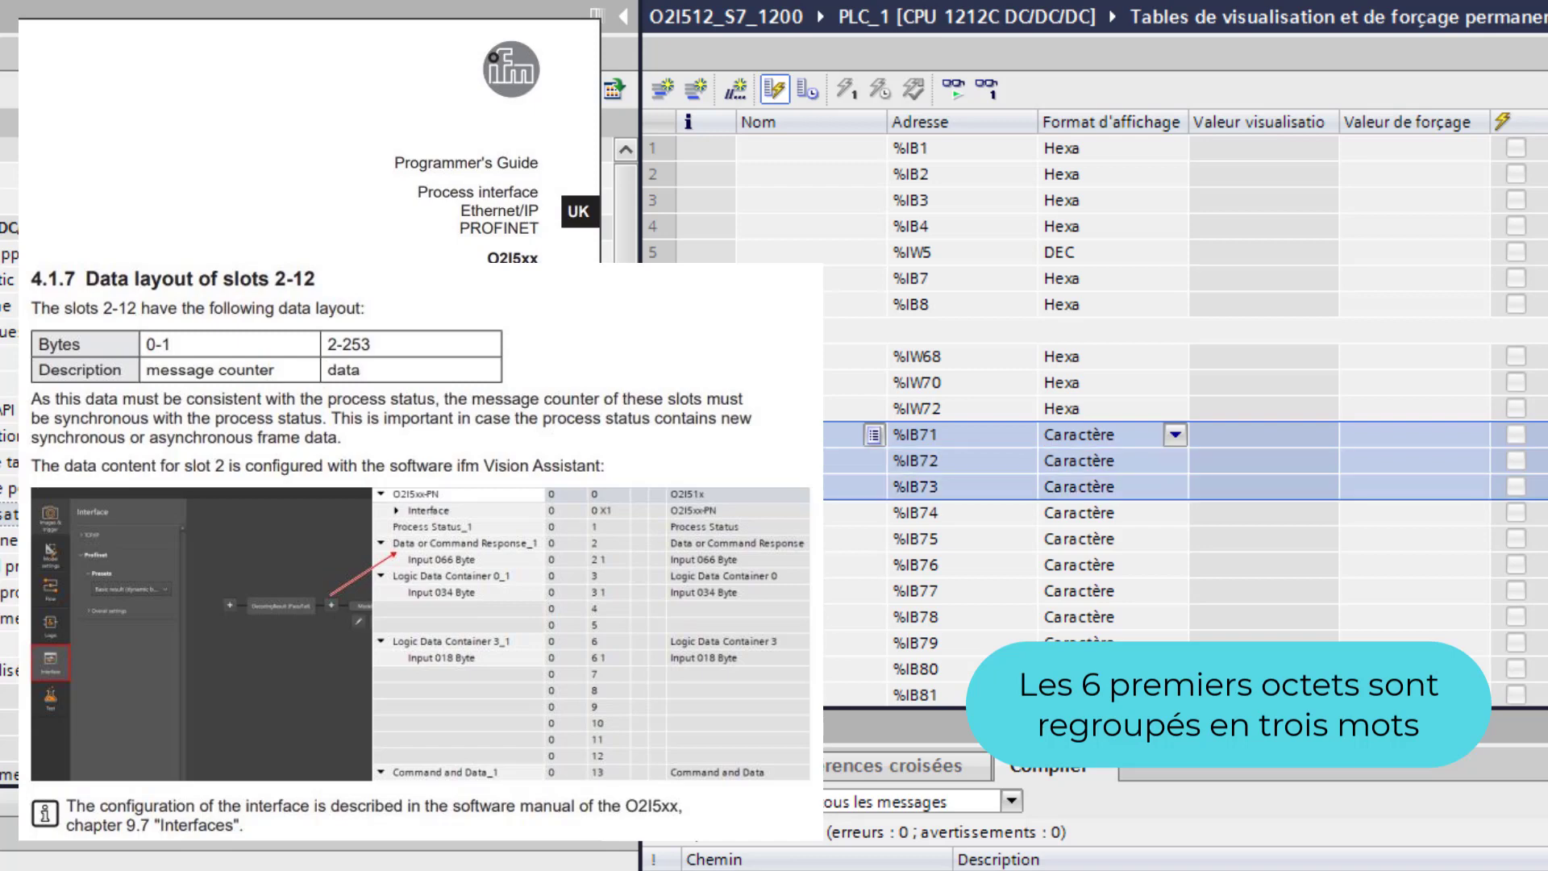
key(Delete)
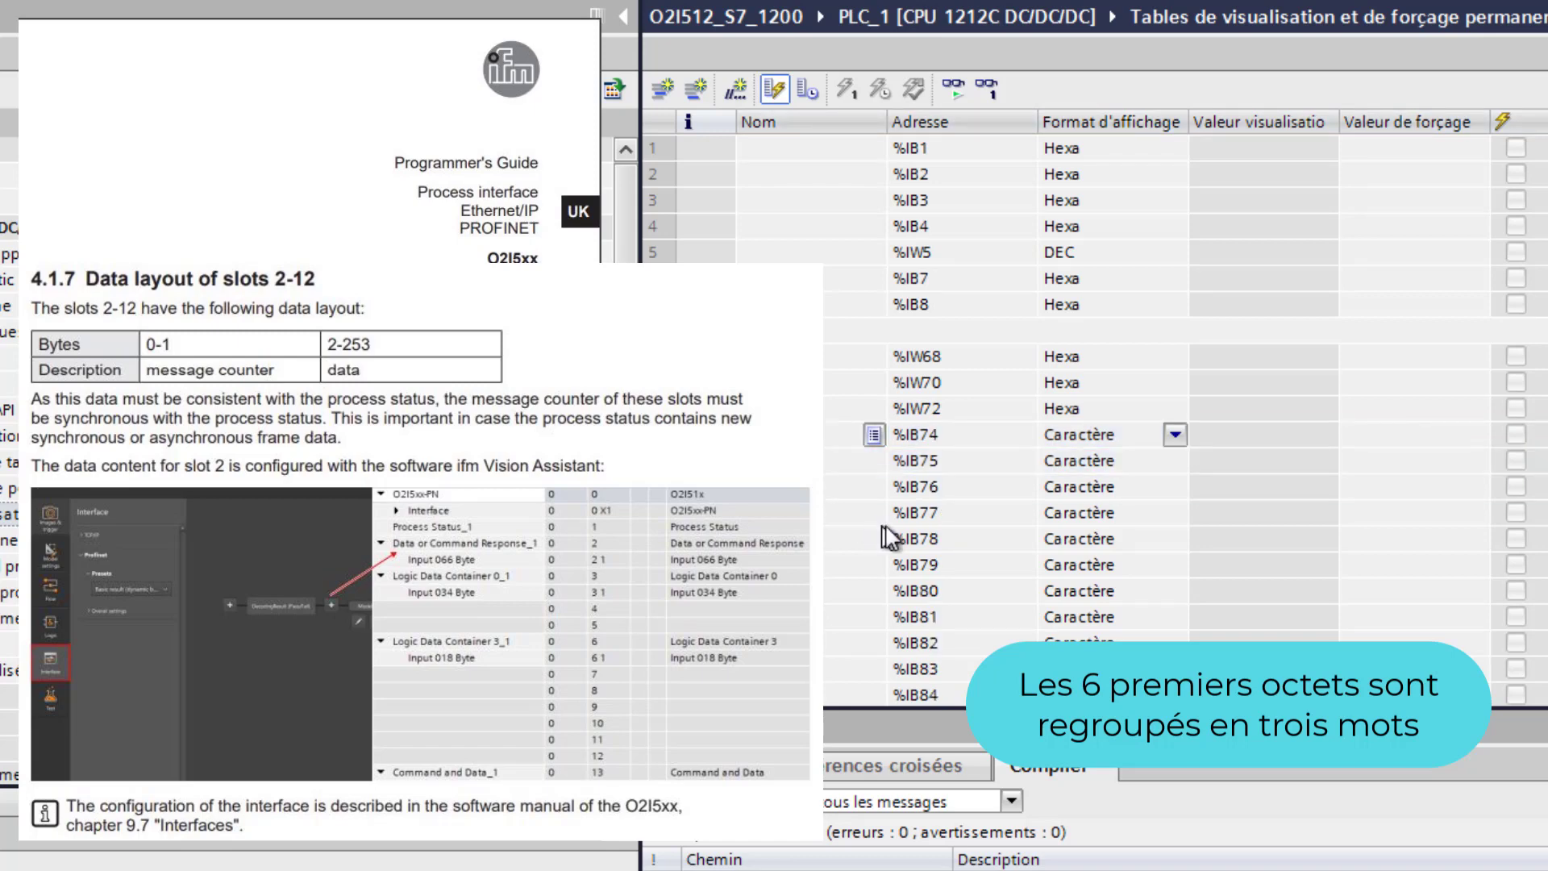
Set the display format of %IW68 to DEC and copy it down to %IW70 and %IW72
click(1104, 356)
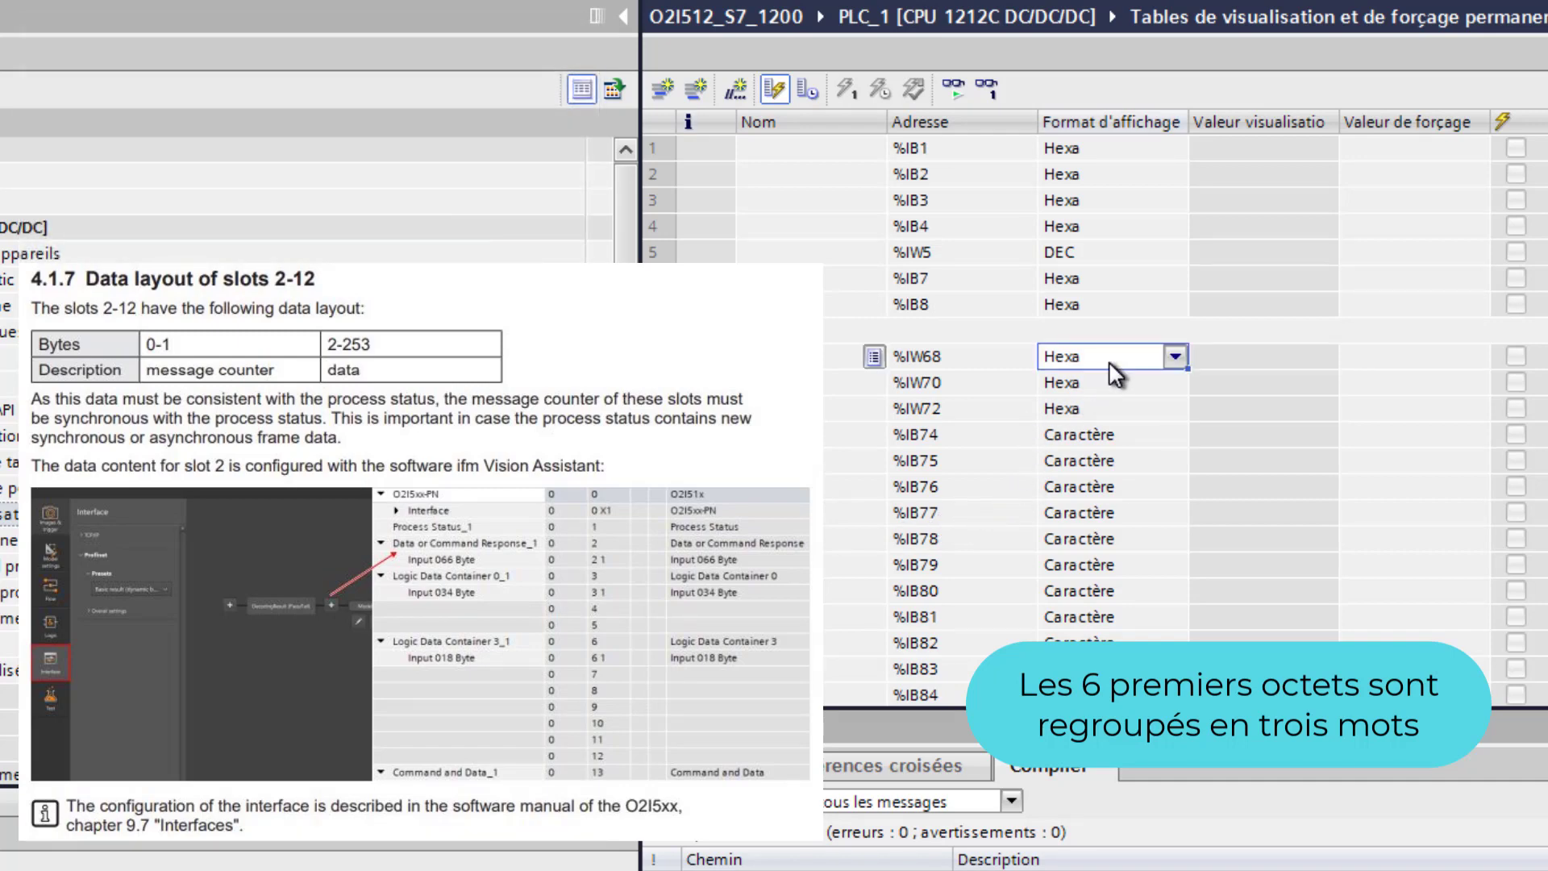
click(1174, 358)
click(1145, 515)
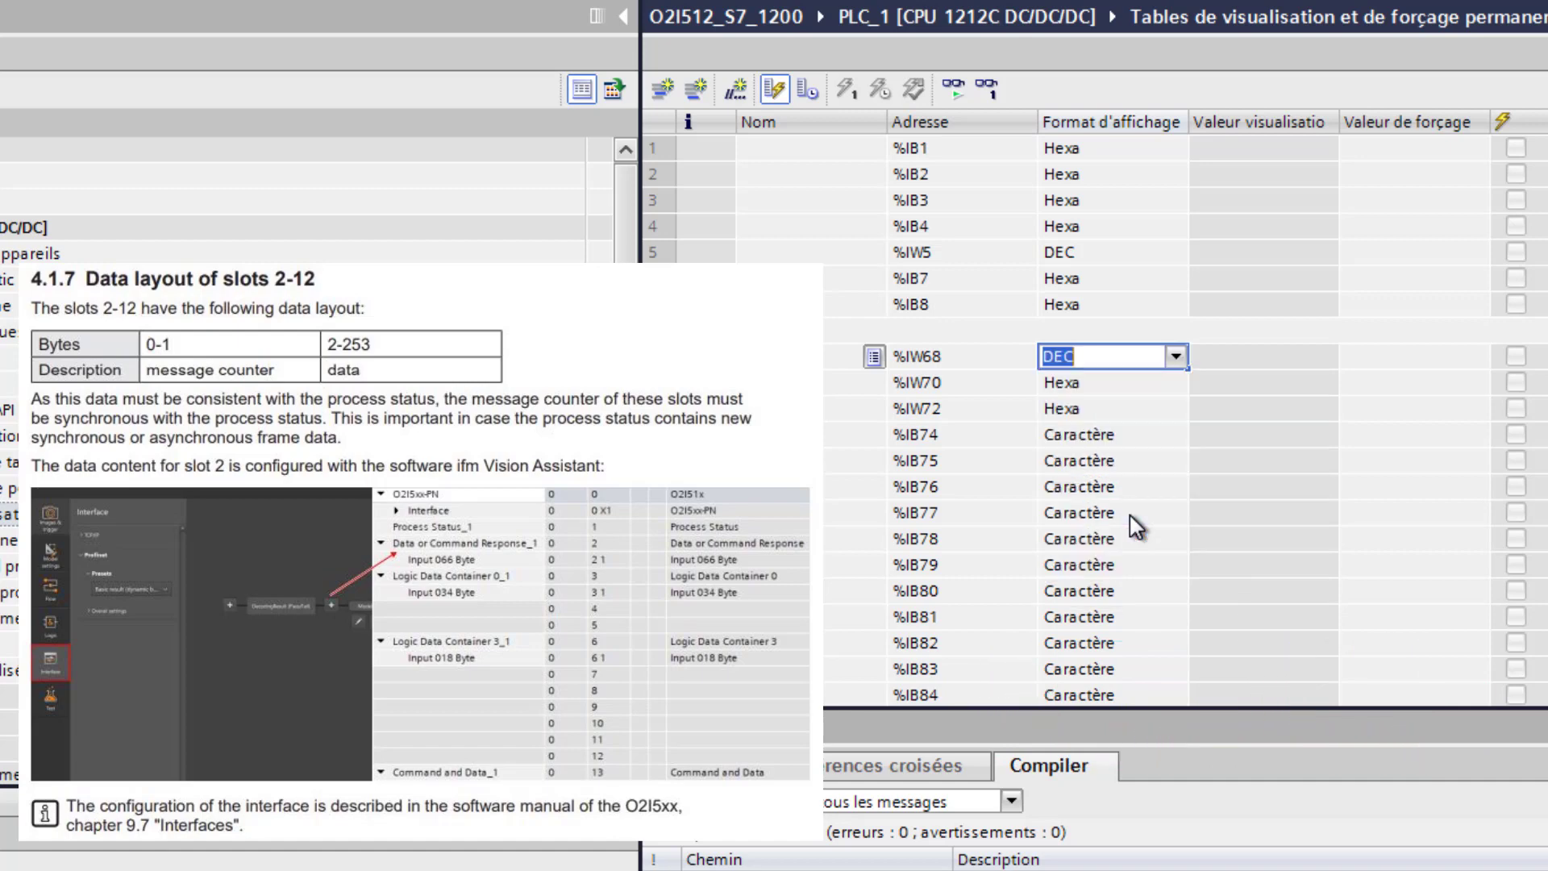
click(1204, 393)
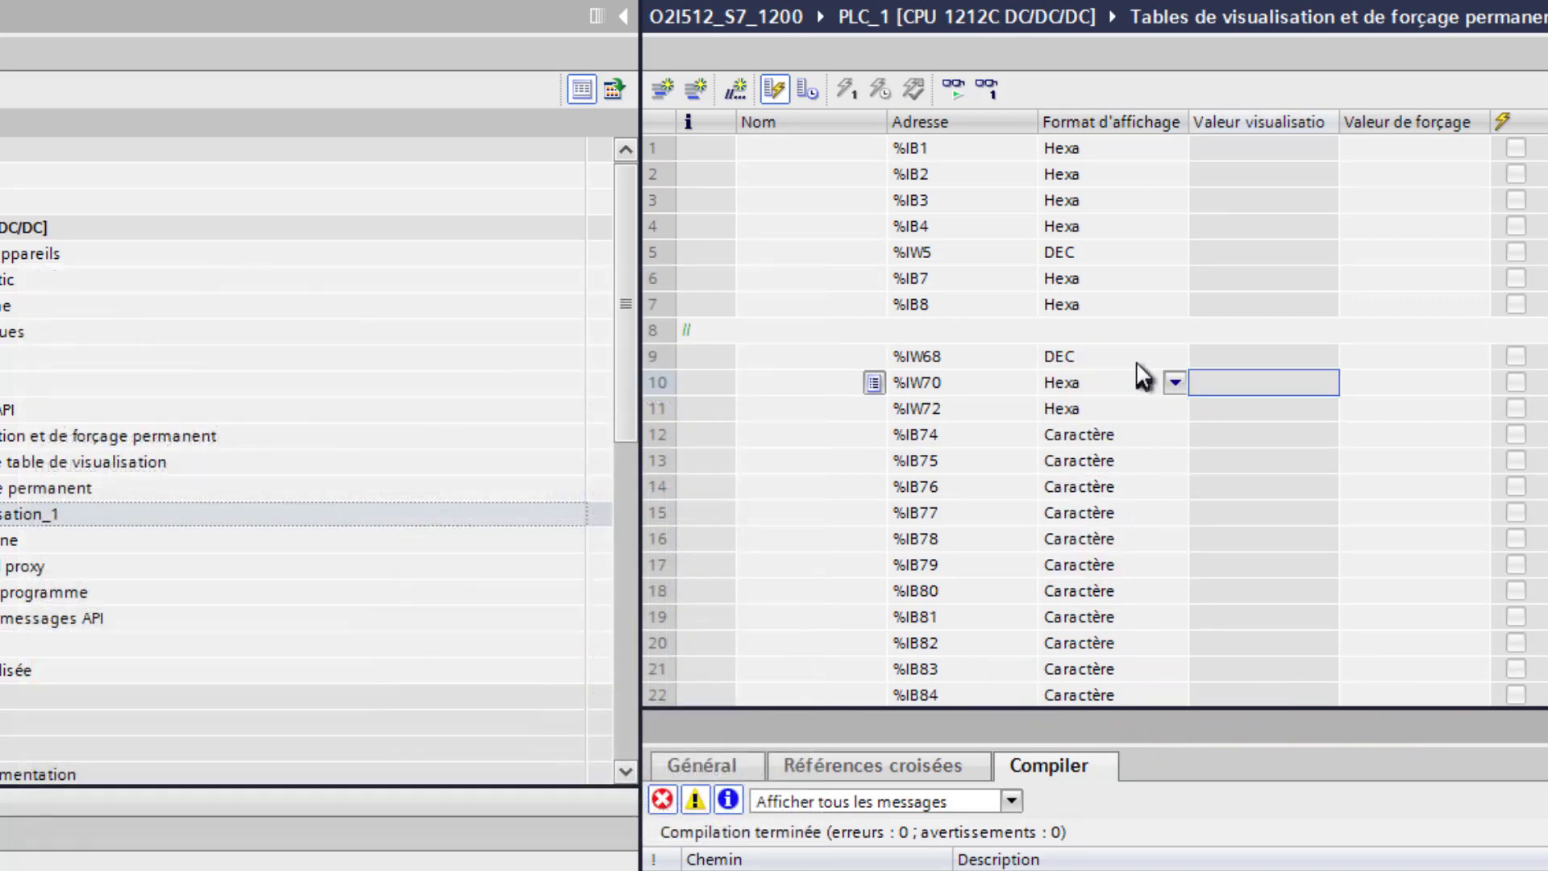
click(1135, 361)
drag(1187, 367, 1187, 414)
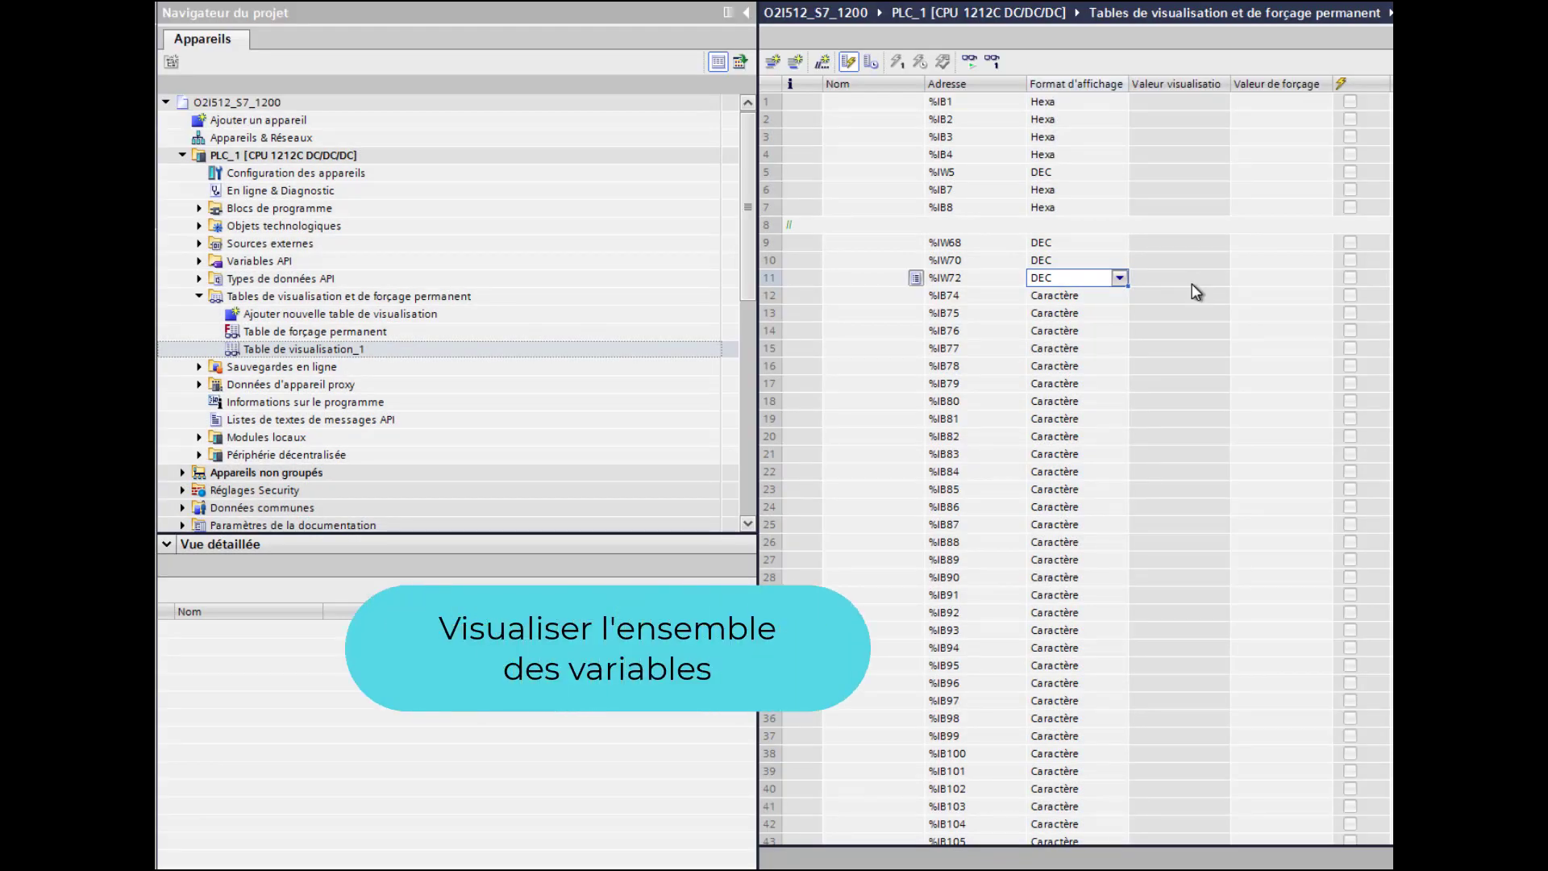
Start monitoring all variables in the watch table and check the live values of %IW68 and %IW72
right_click(1174, 279)
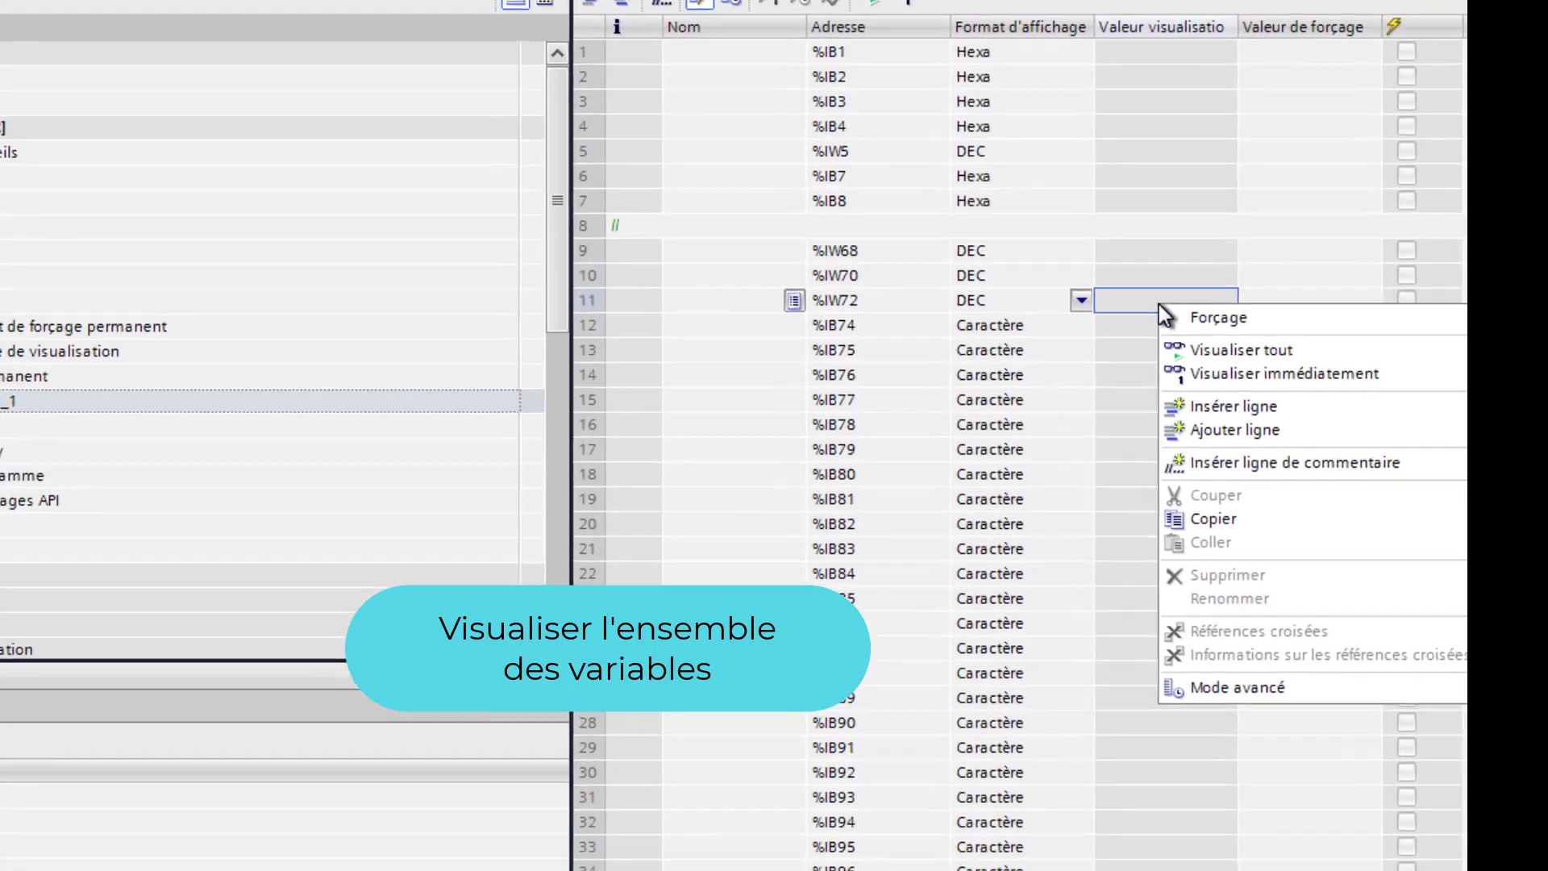
click(1211, 355)
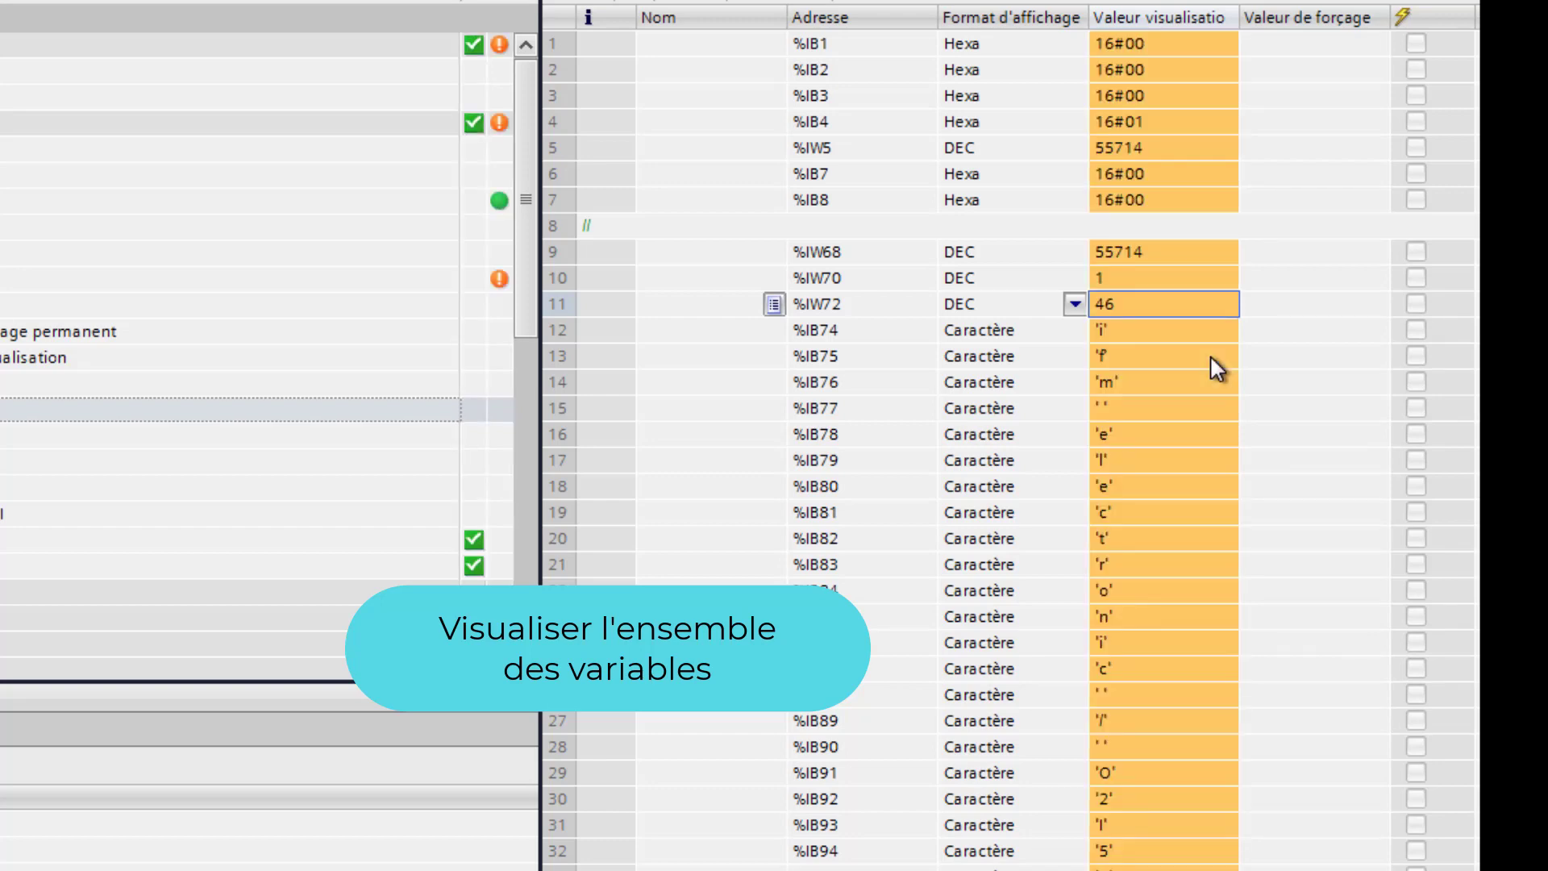
click(1276, 257)
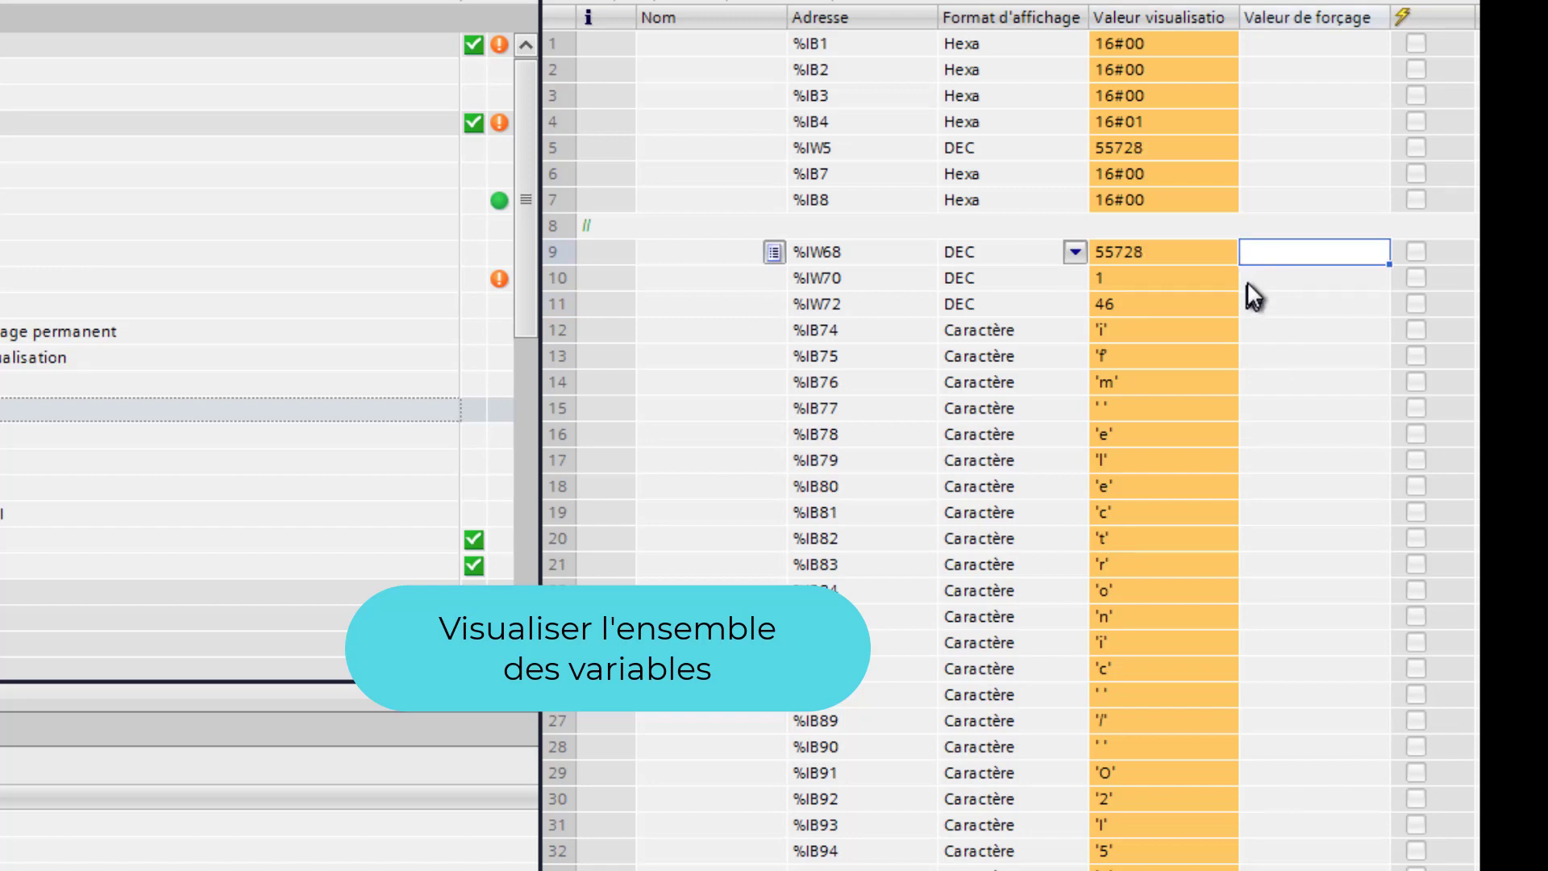
click(1261, 319)
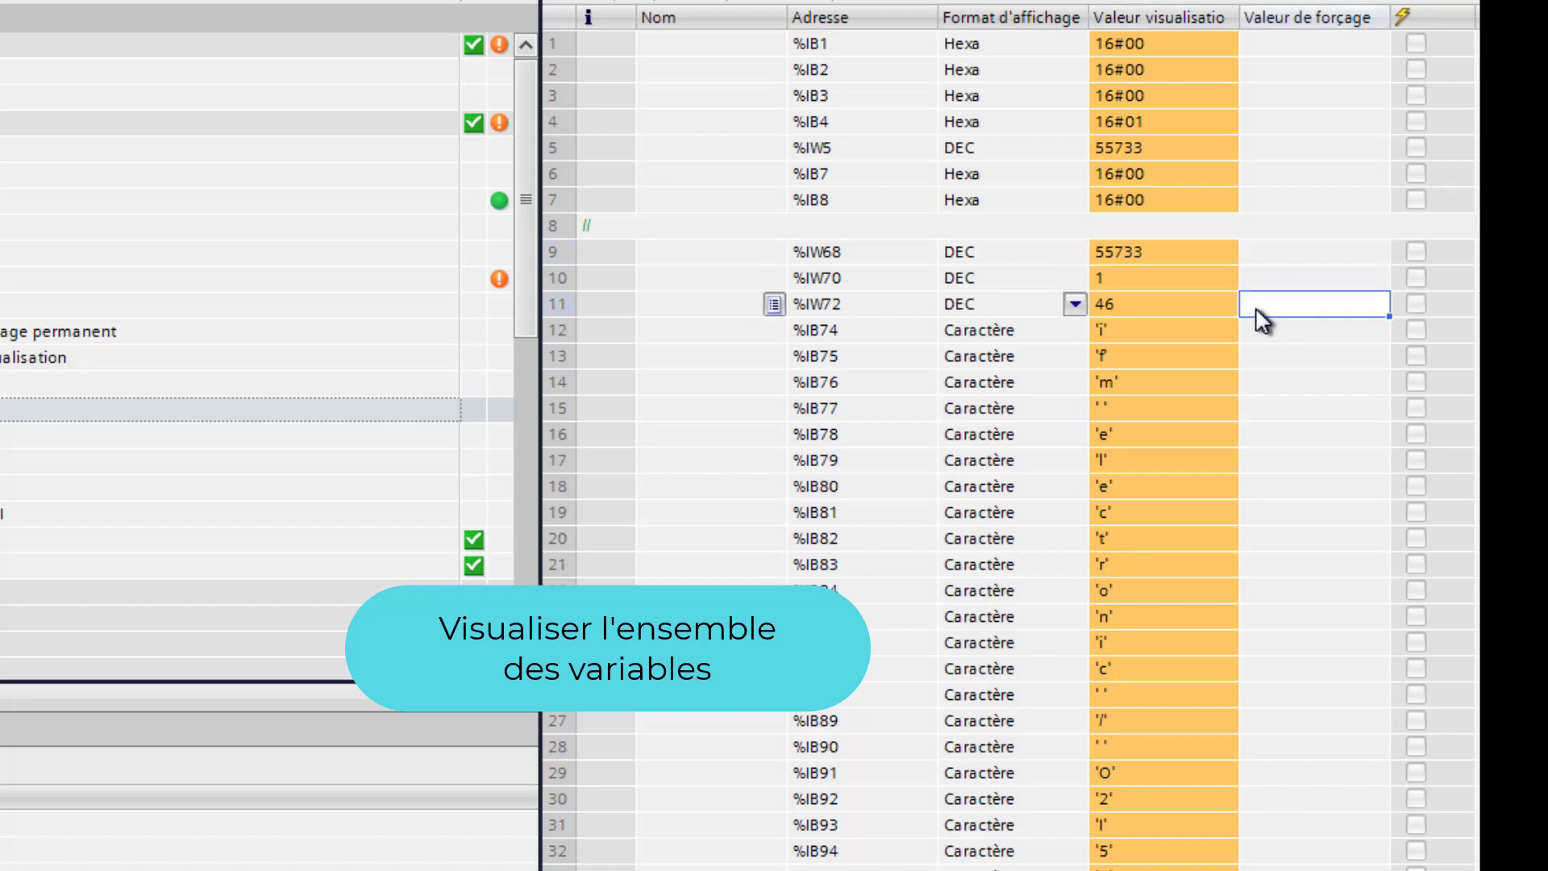